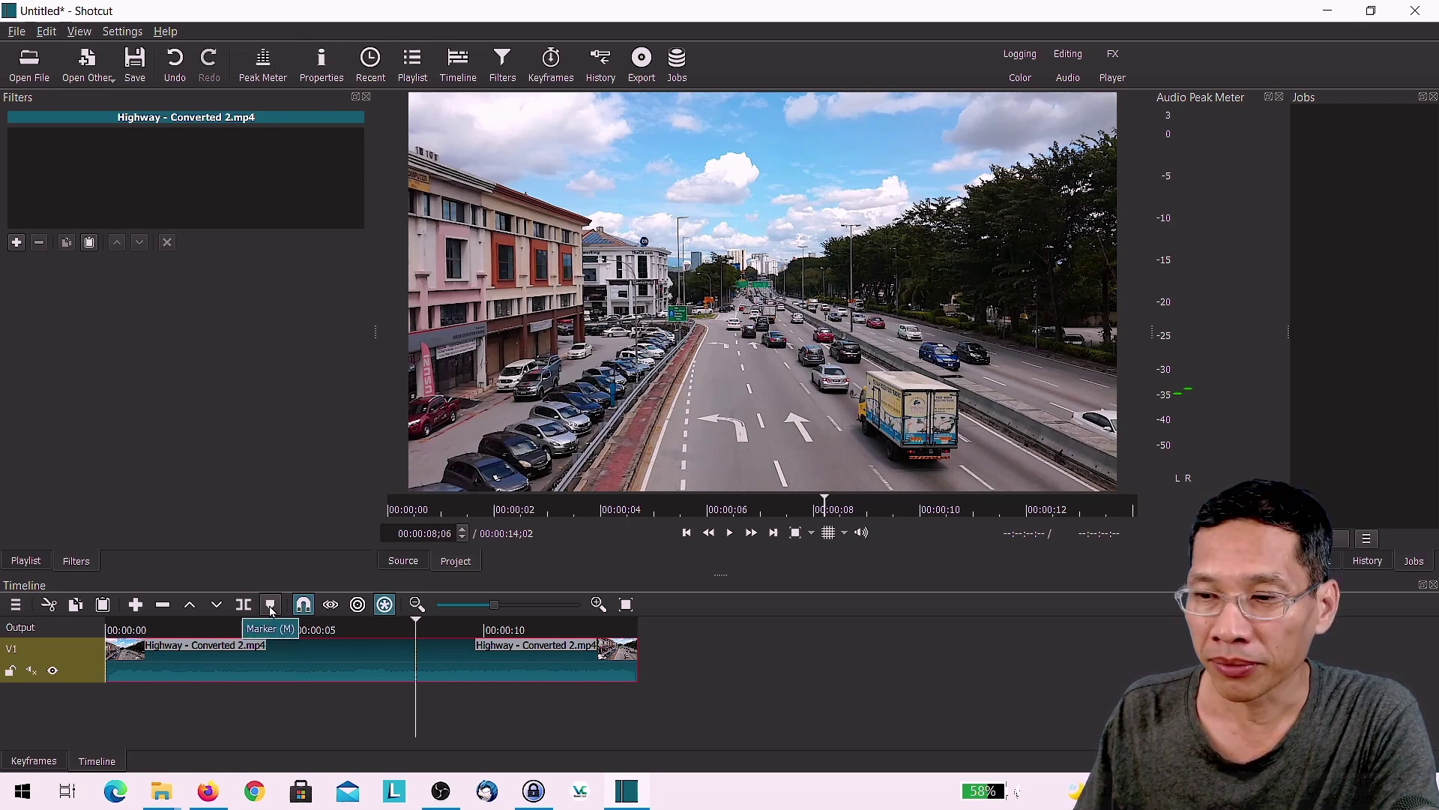
Step: Drop point markers on the highway clip at 00:00:03;25 and 00:00:05;04
left_click(235, 630)
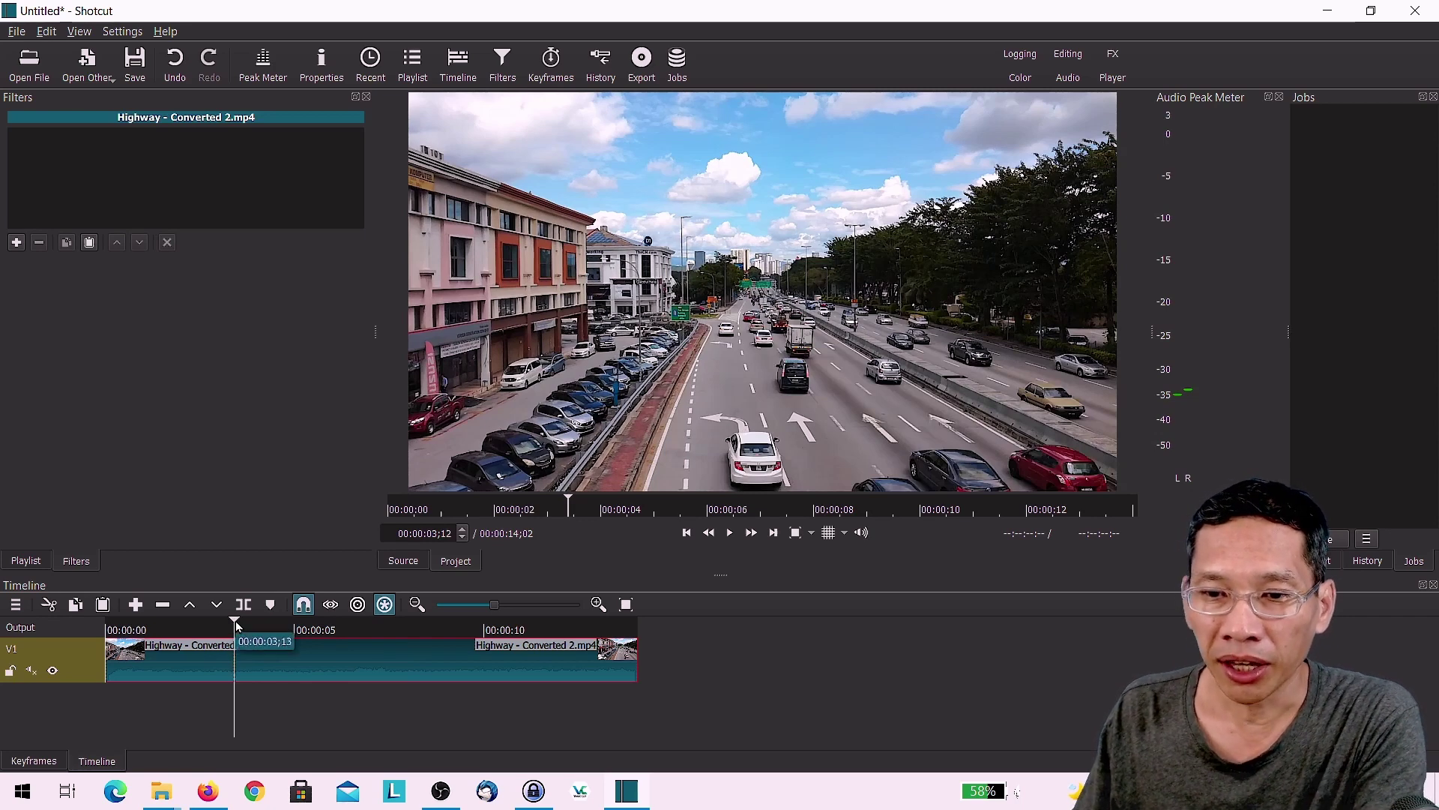
left_click_drag(236, 621, 186, 620)
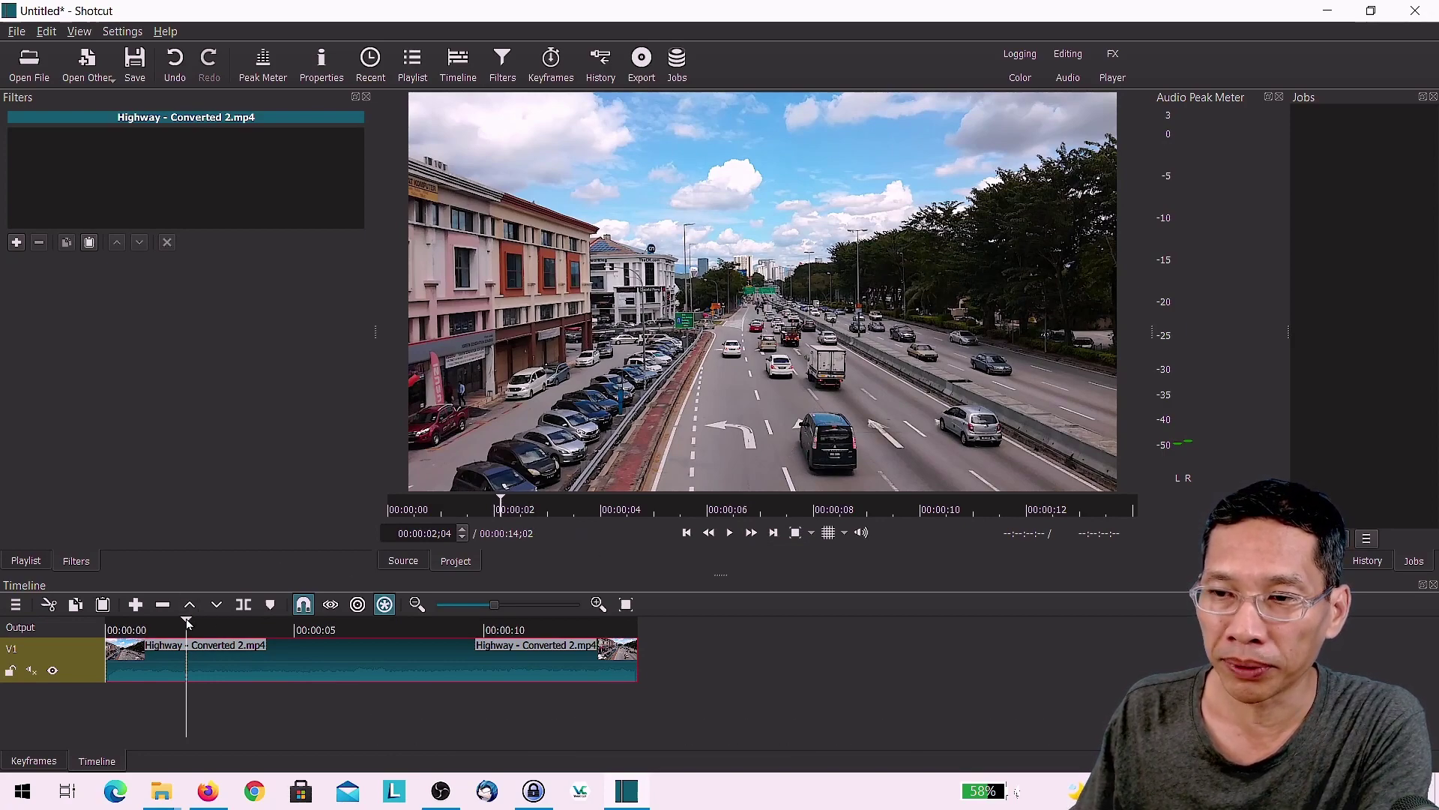
left_click_drag(188, 620, 251, 625)
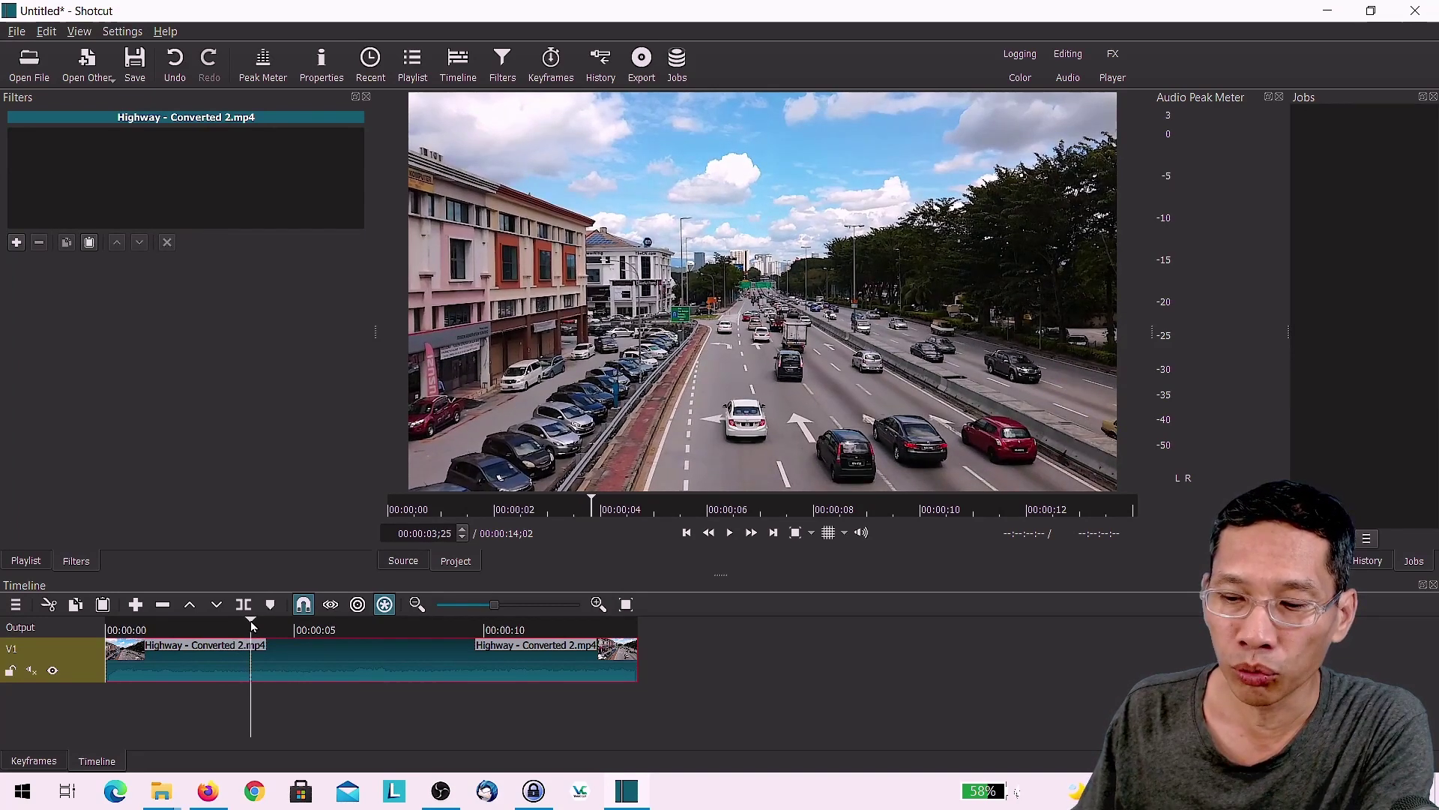
key("m")
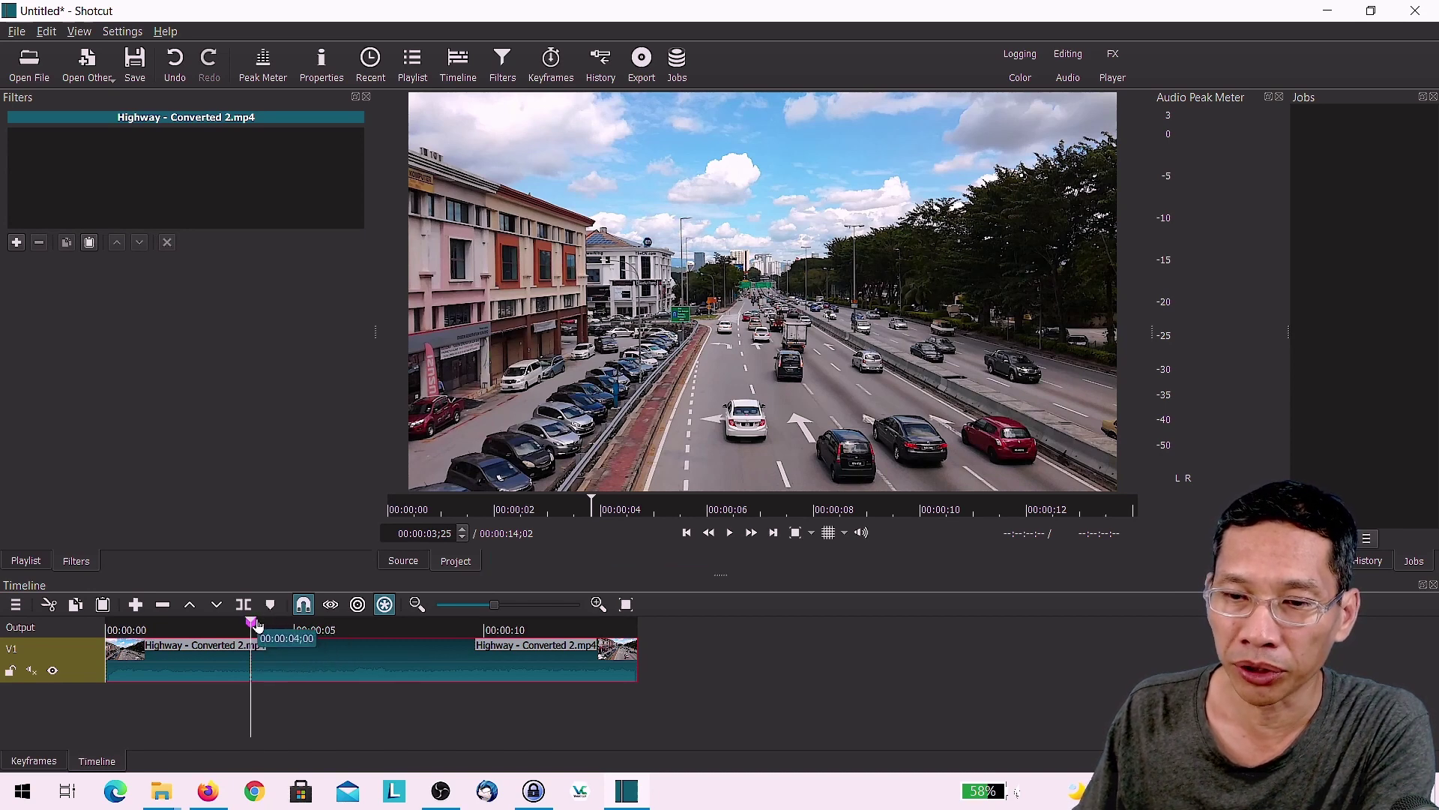
left_click(279, 627)
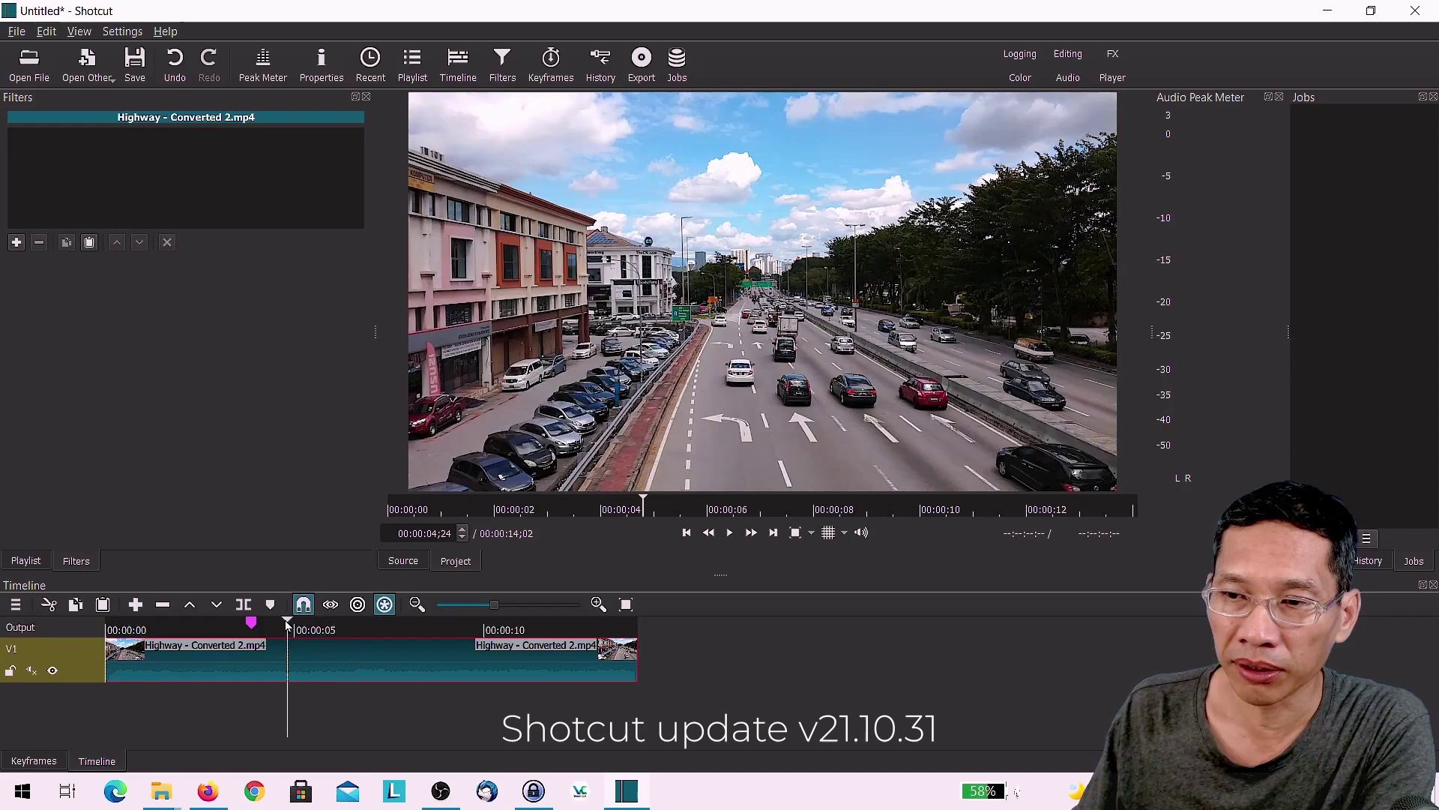
left_click_drag(284, 626, 302, 629)
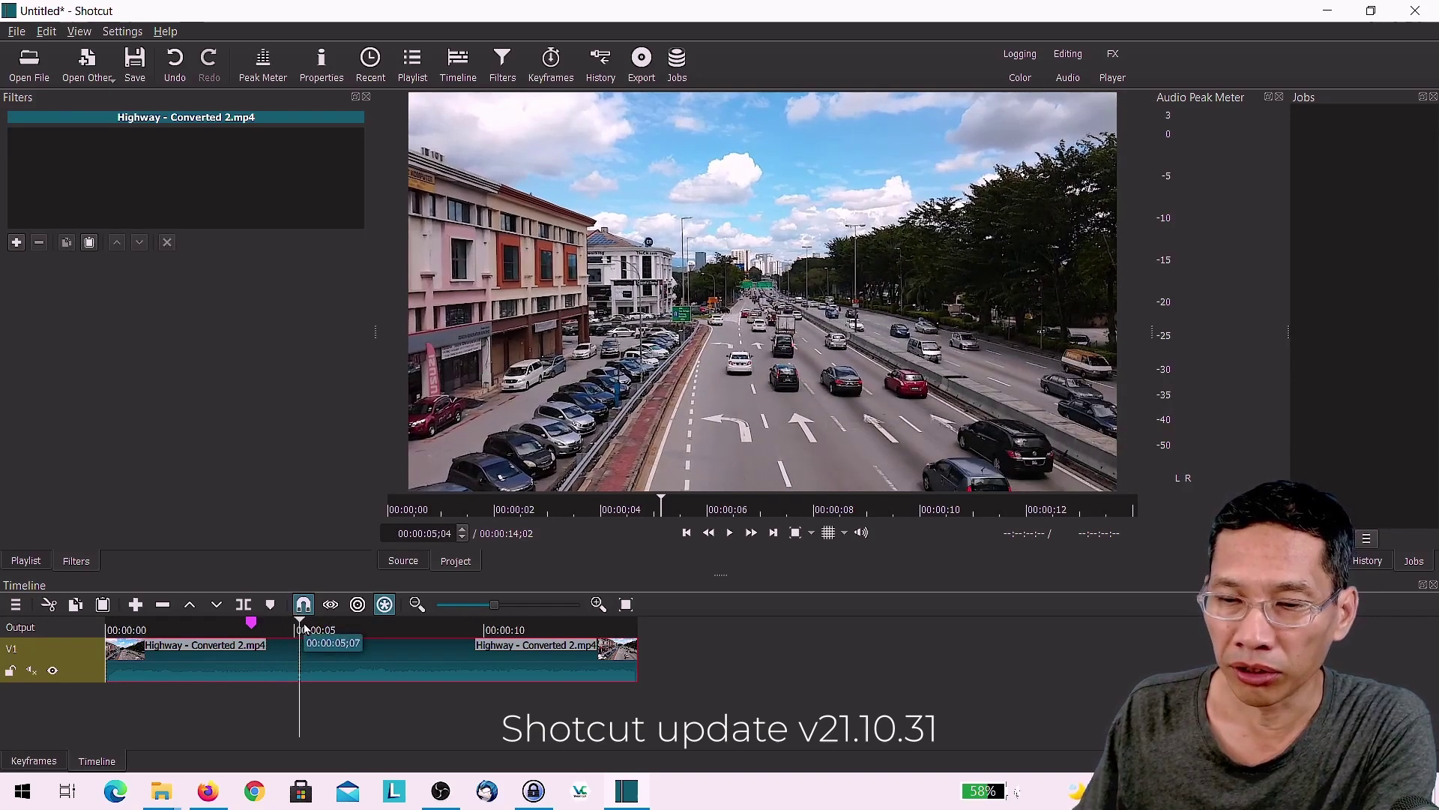
key("m")
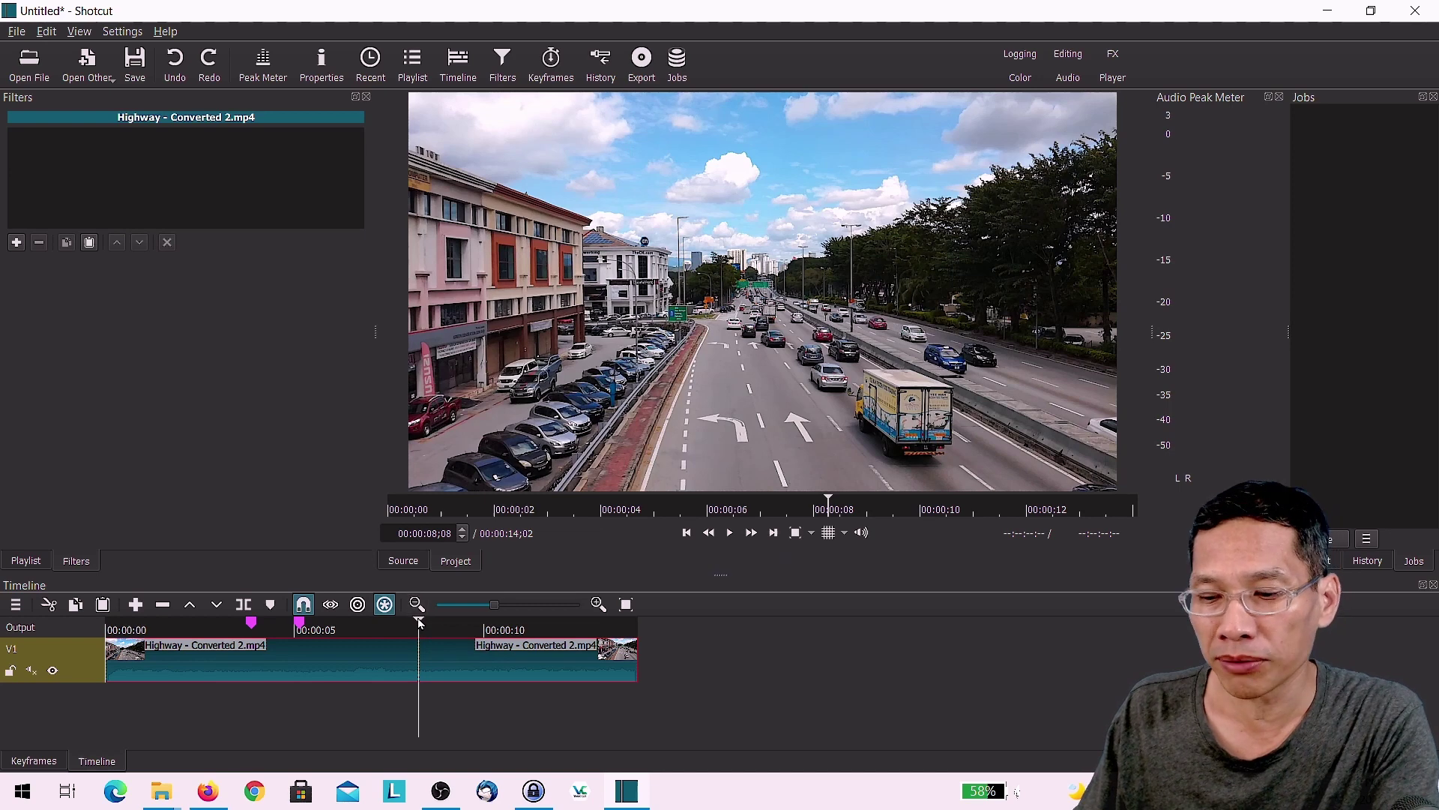
Step: Add Marker 3 at 00:00:08;08 and stretch it into a range ending at 00:00:10;13
key("m")
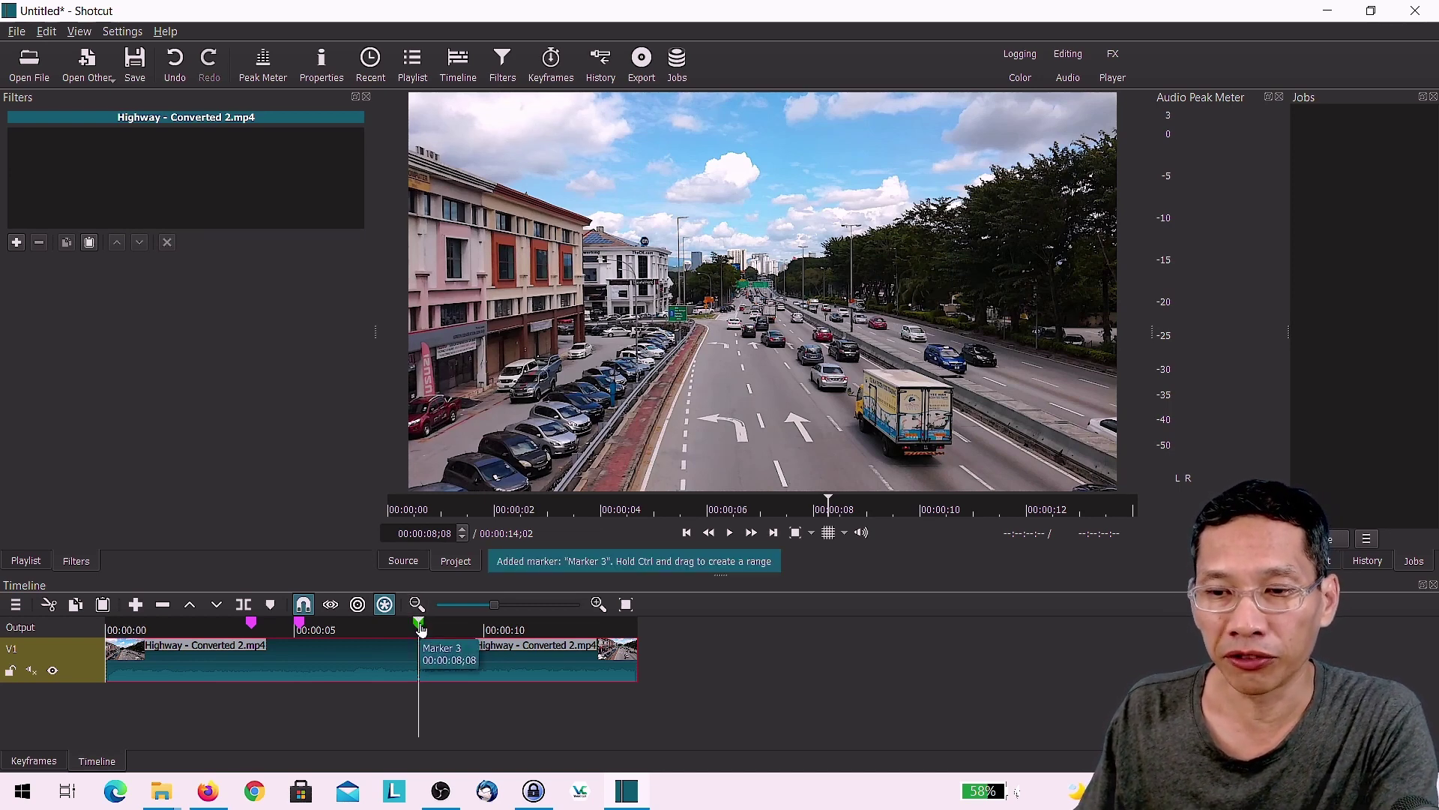
left_click_drag(421, 630, 505, 633)
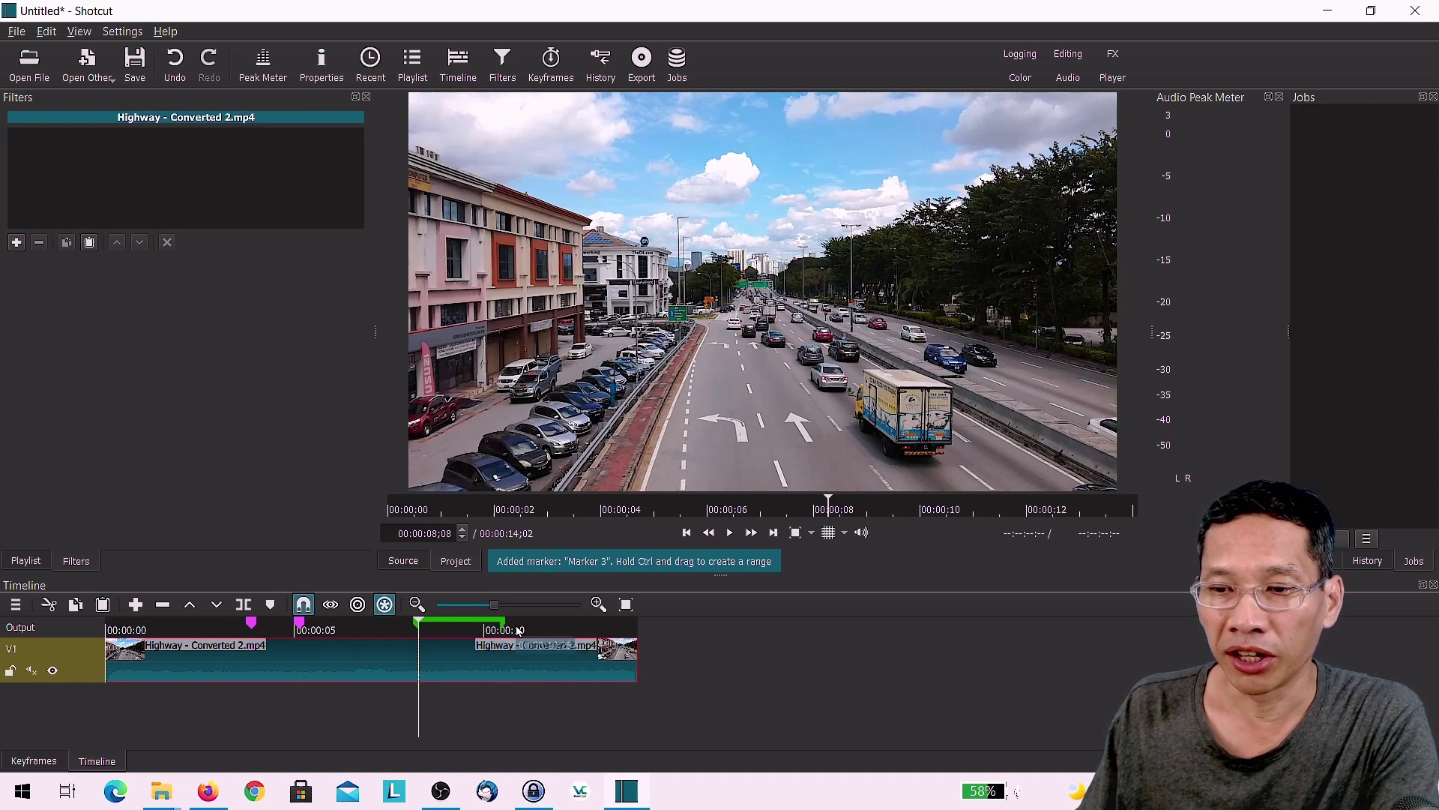
Step: Rename the span marker from 'Marker 3' to 'Marker 3 - B-Roll' in its edit dialog
right_click(447, 627)
left_click(459, 633)
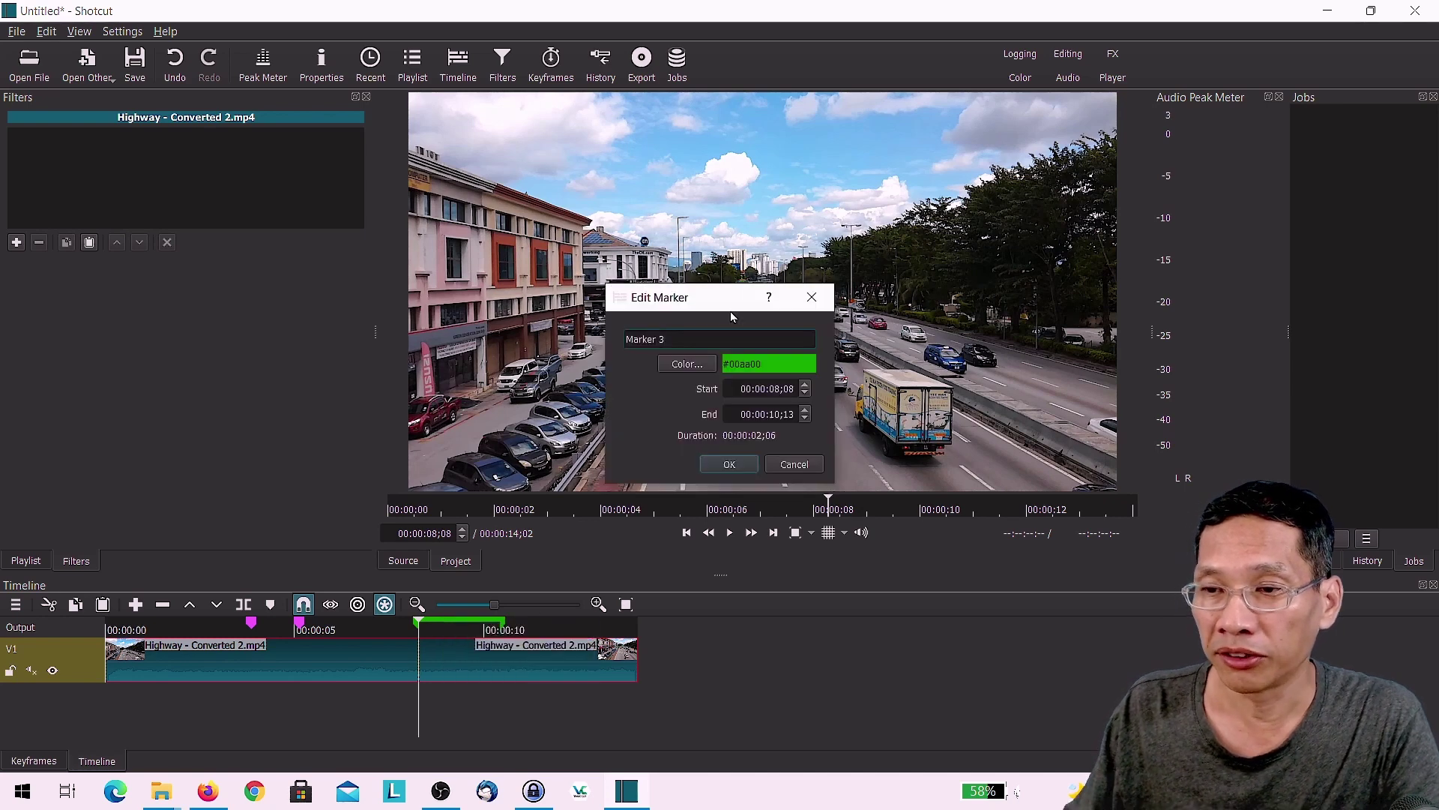
left_click(736, 338)
type("- B-Ro")
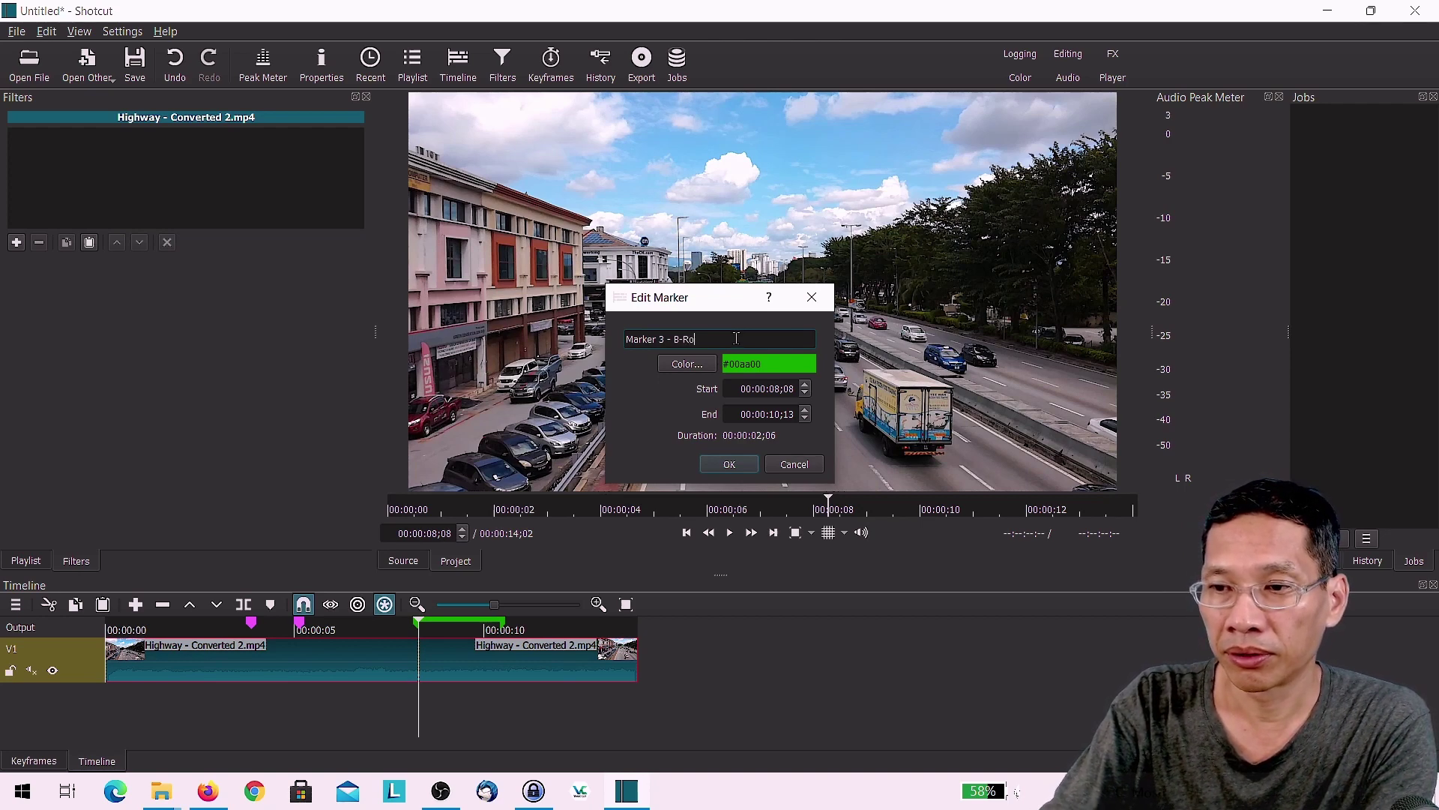
left_click(743, 460)
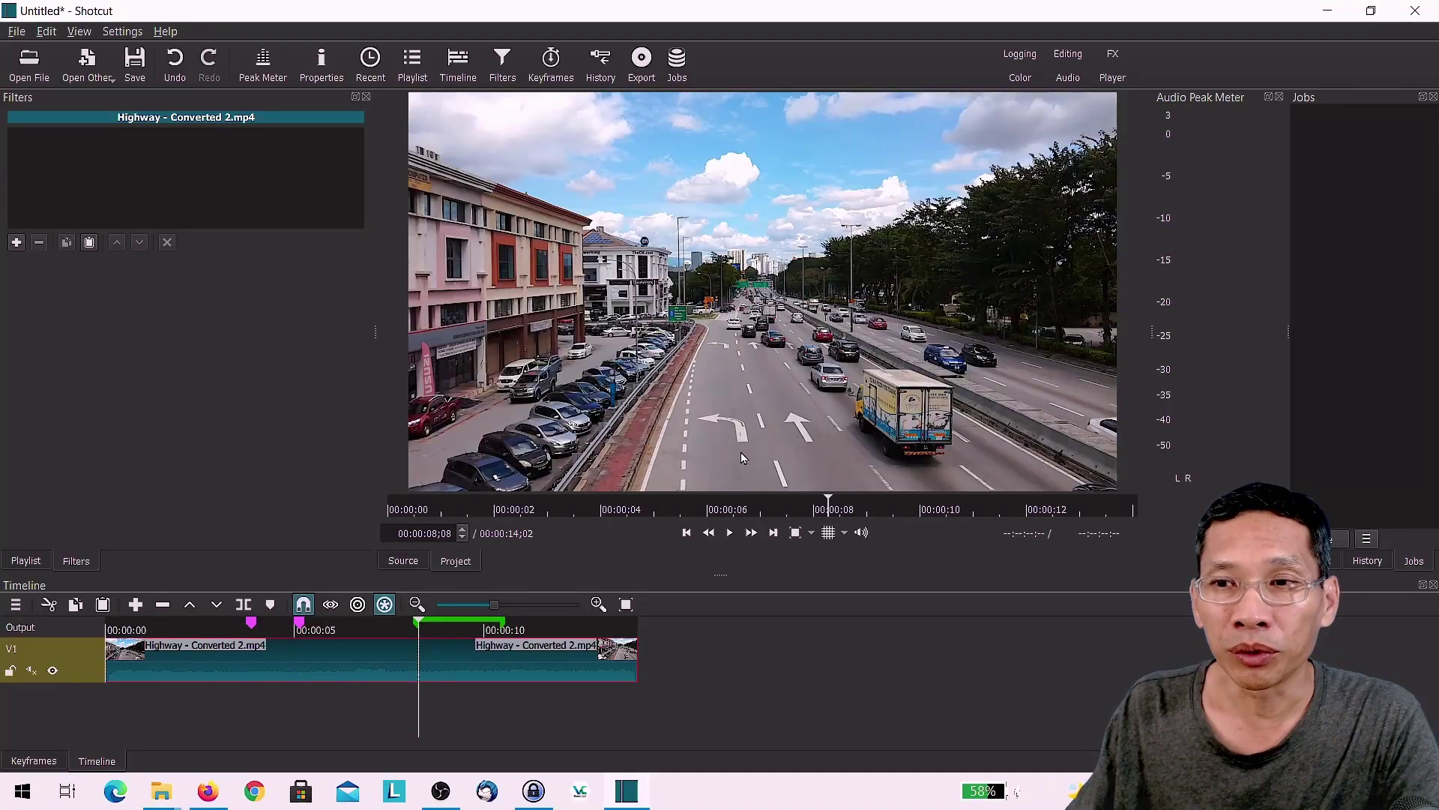
Step: Export the Timeline source to a file named 'Sample Export'
left_click(642, 67)
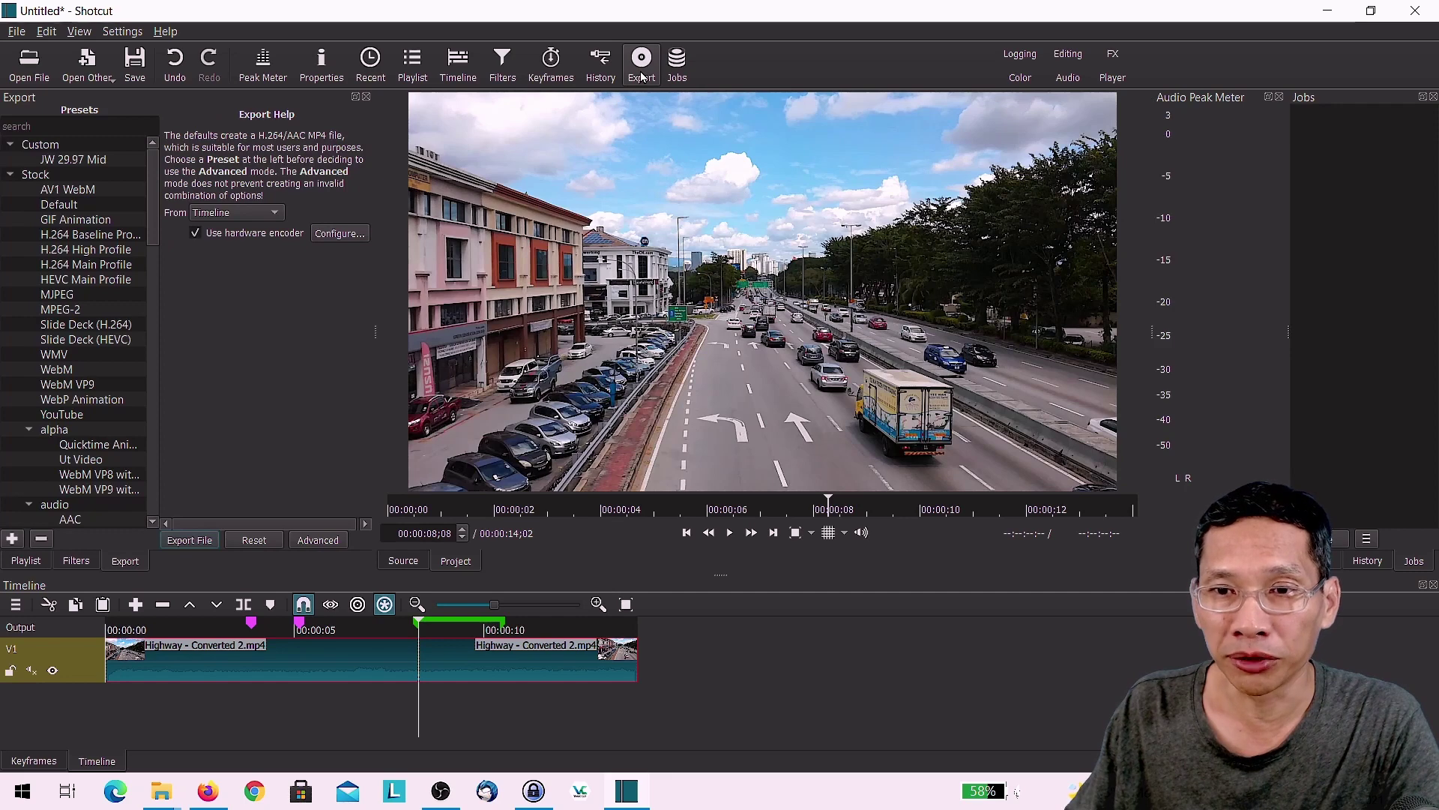
left_click(255, 213)
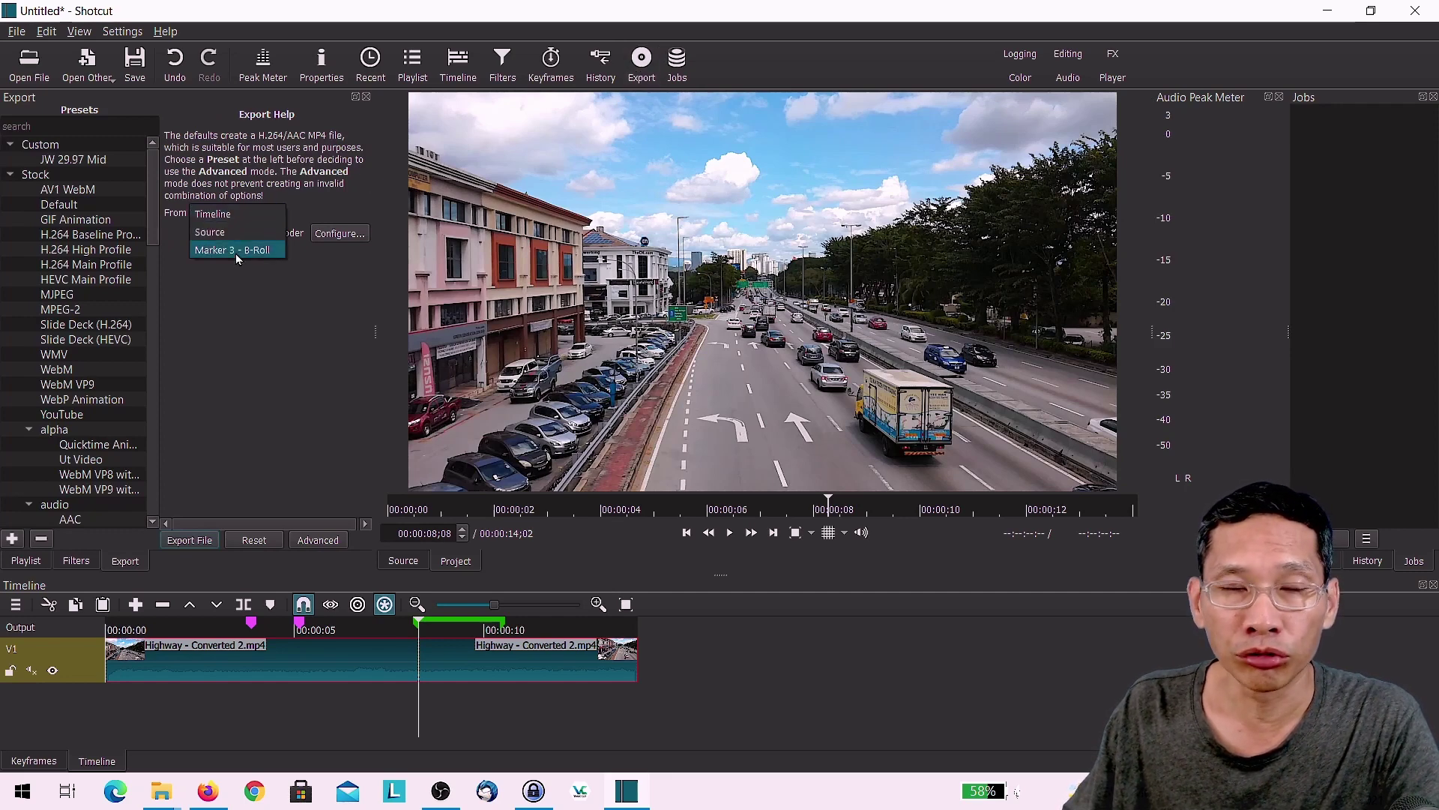
left_click(242, 302)
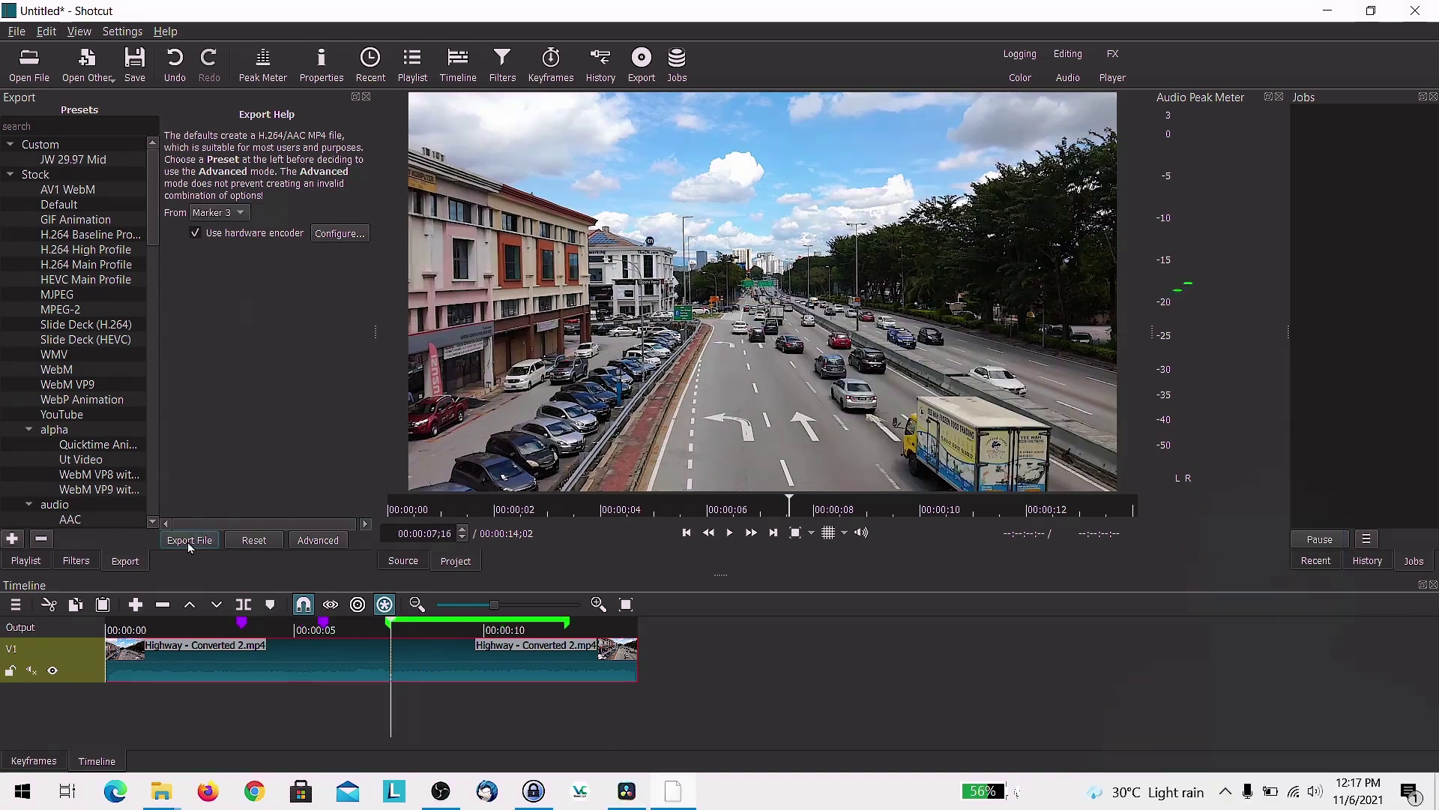
left_click(187, 541)
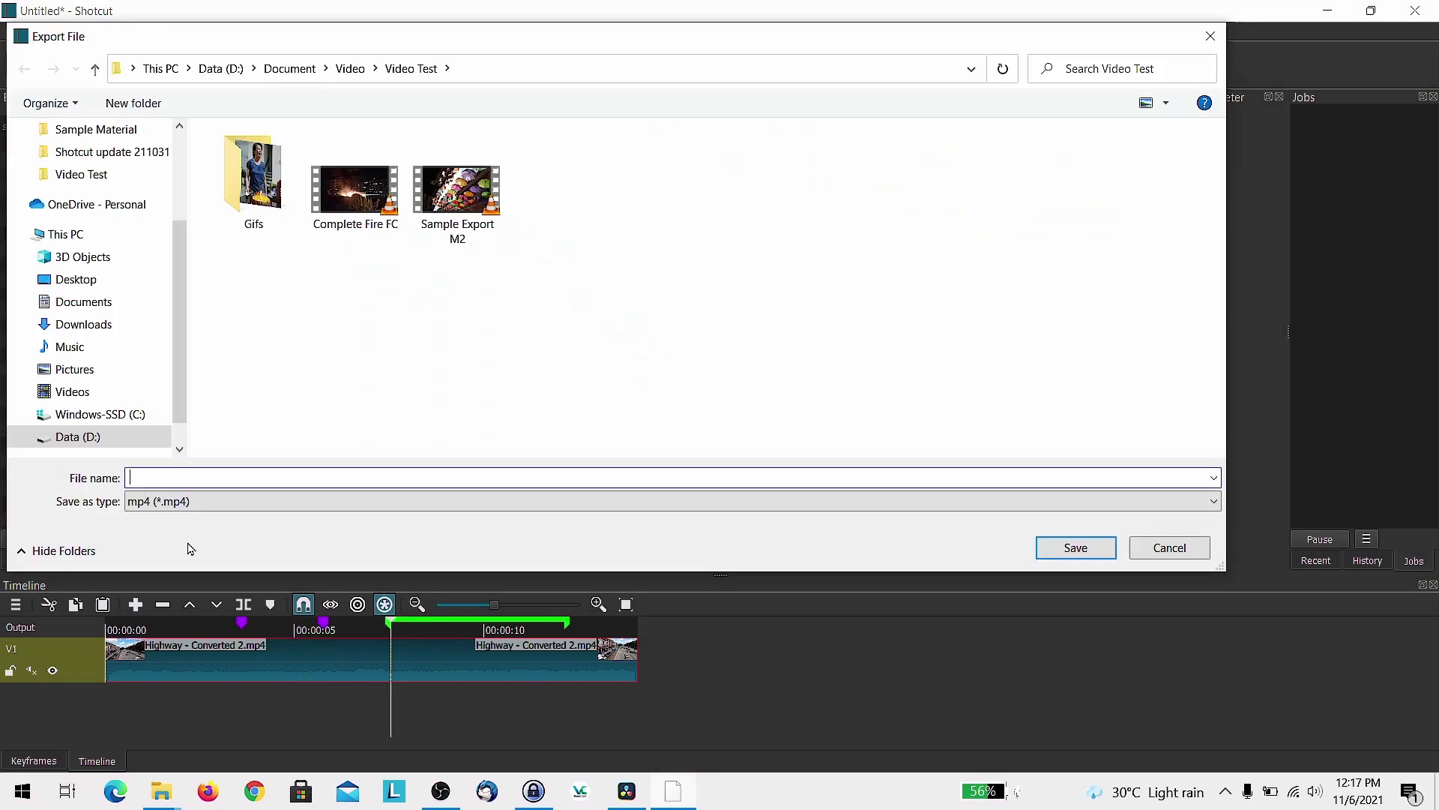
type("Sample Ex")
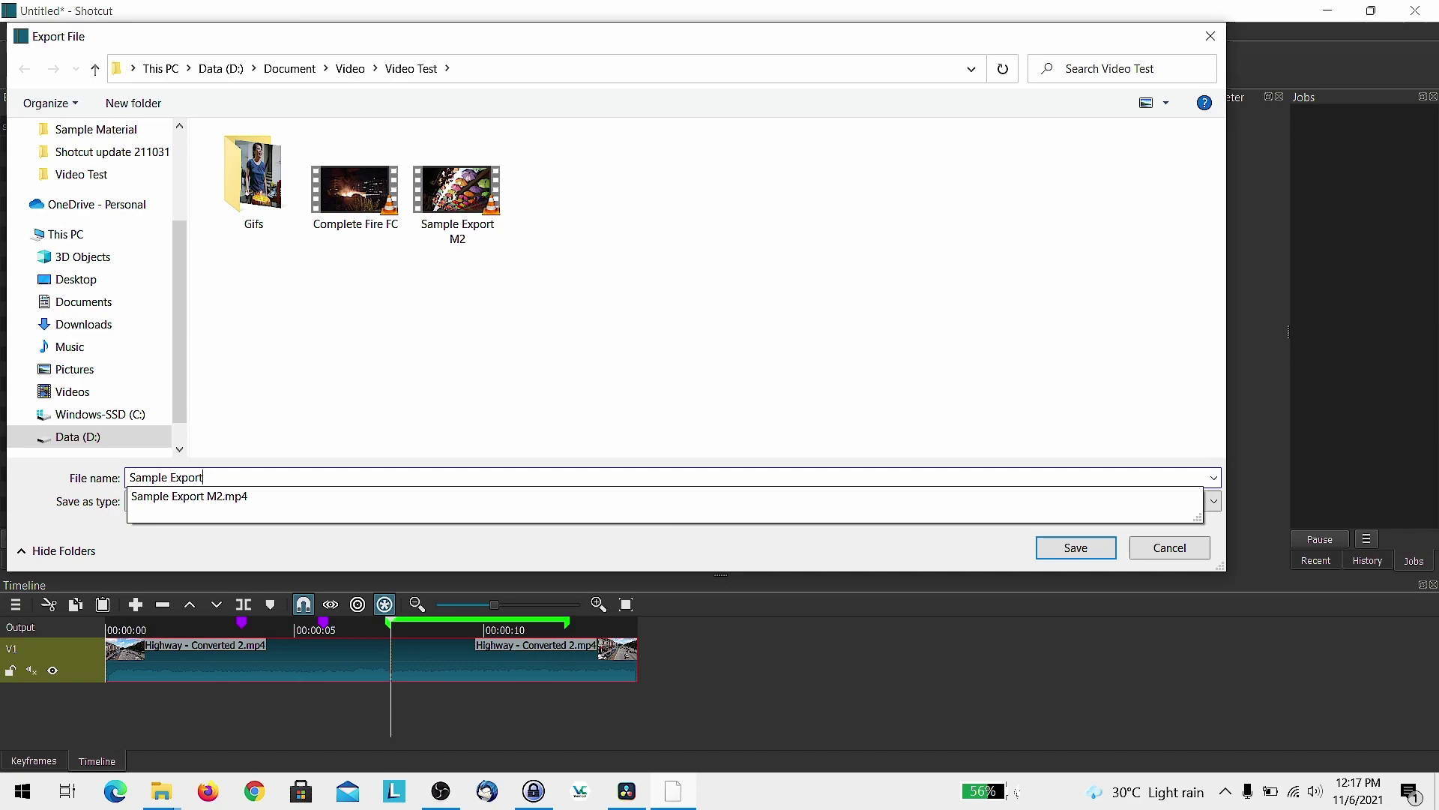
type("port")
key("Return")
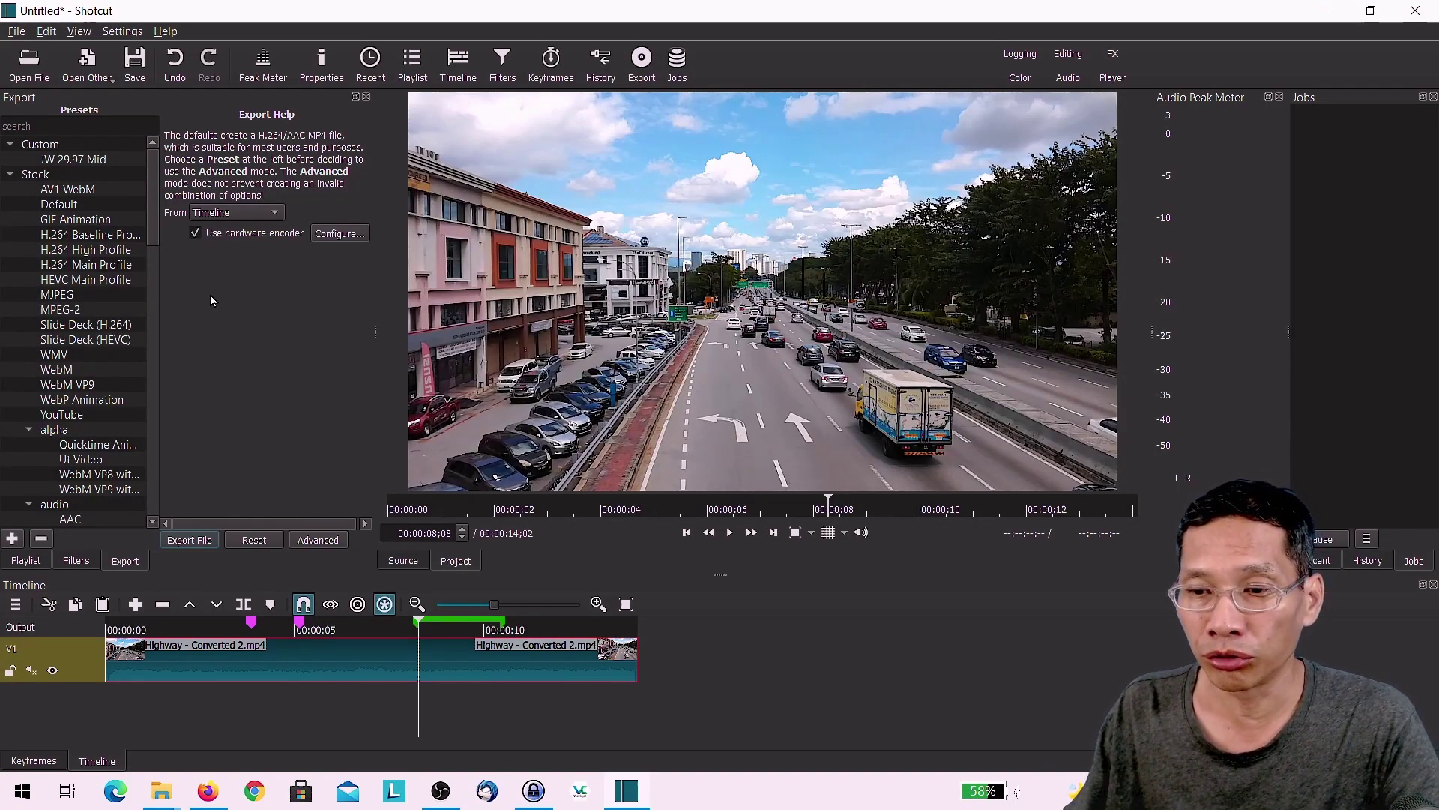
Step: Split the V1 clip at 00:00:11;20, 00:00:09;10, about 7 seconds and 00:00:04;15
left_click(548, 629)
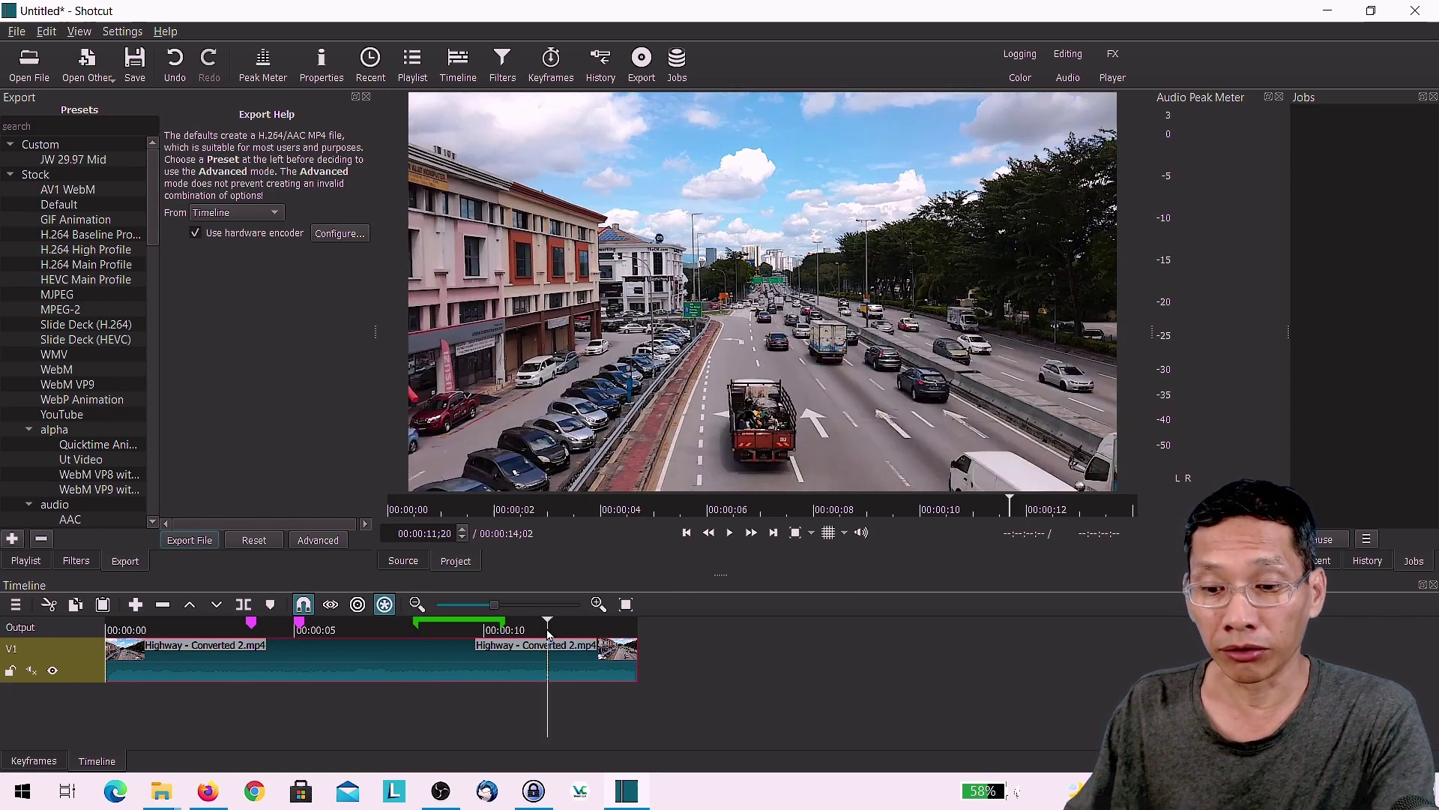
key("s")
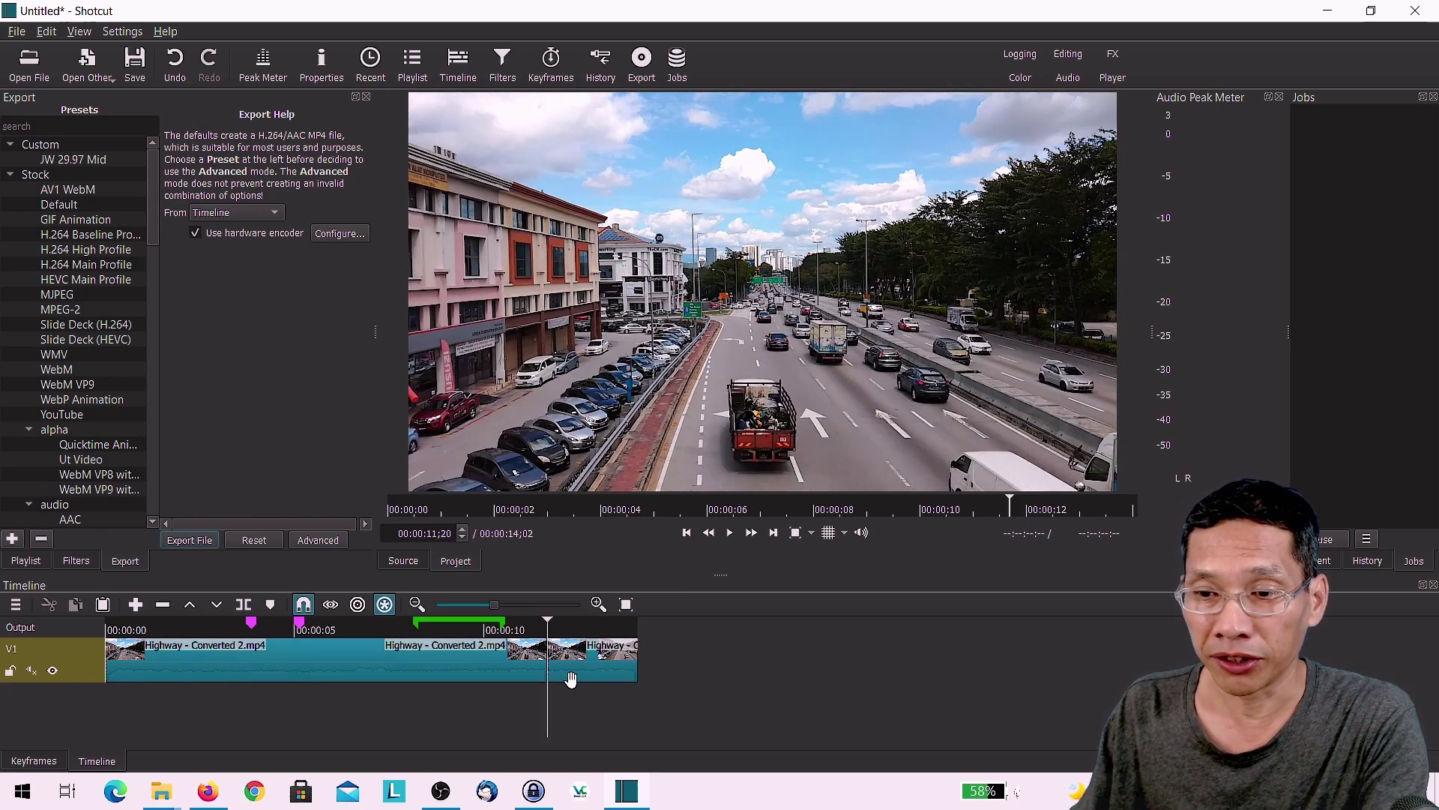
left_click(460, 638)
key("s")
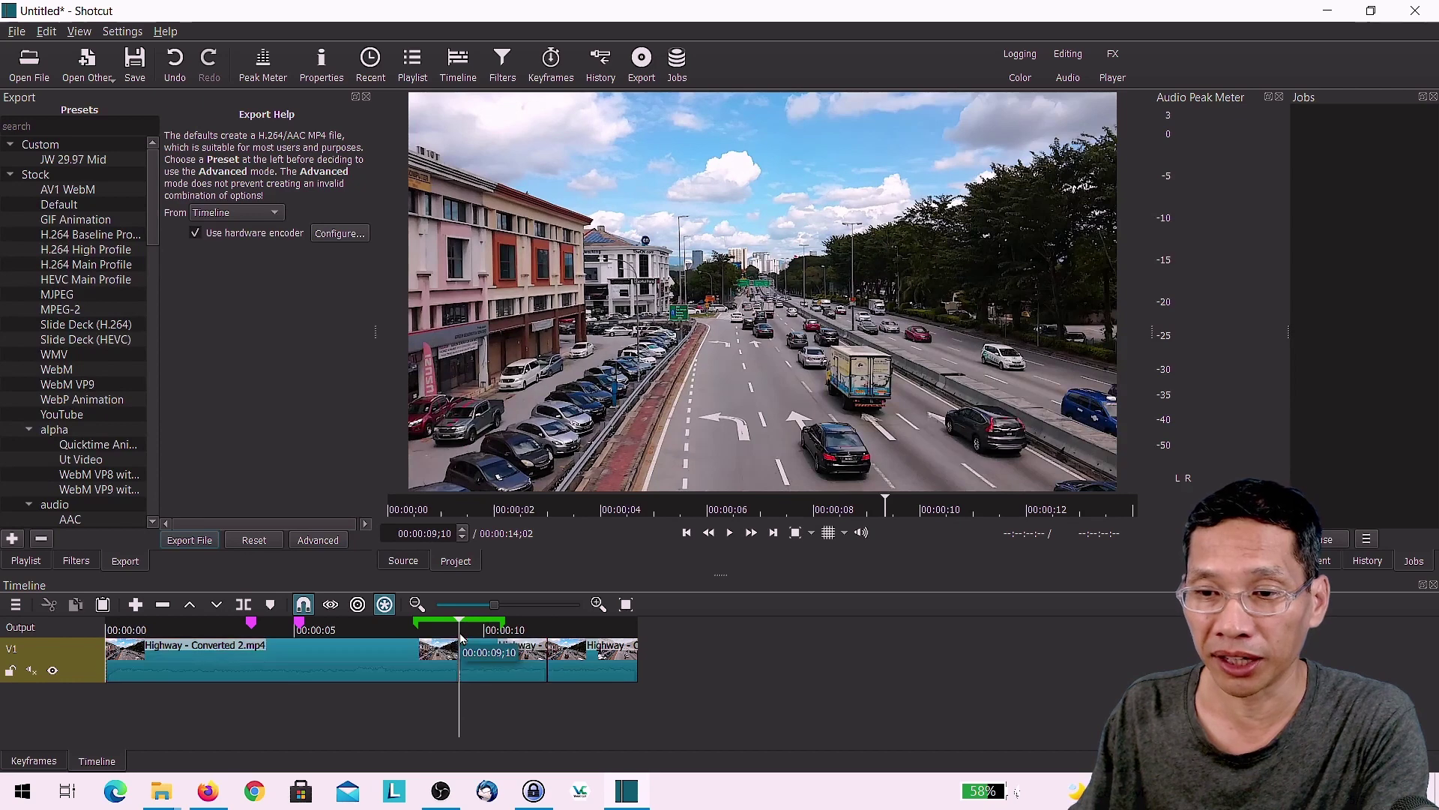
left_click(374, 635)
key("s")
left_click(276, 630)
key("s")
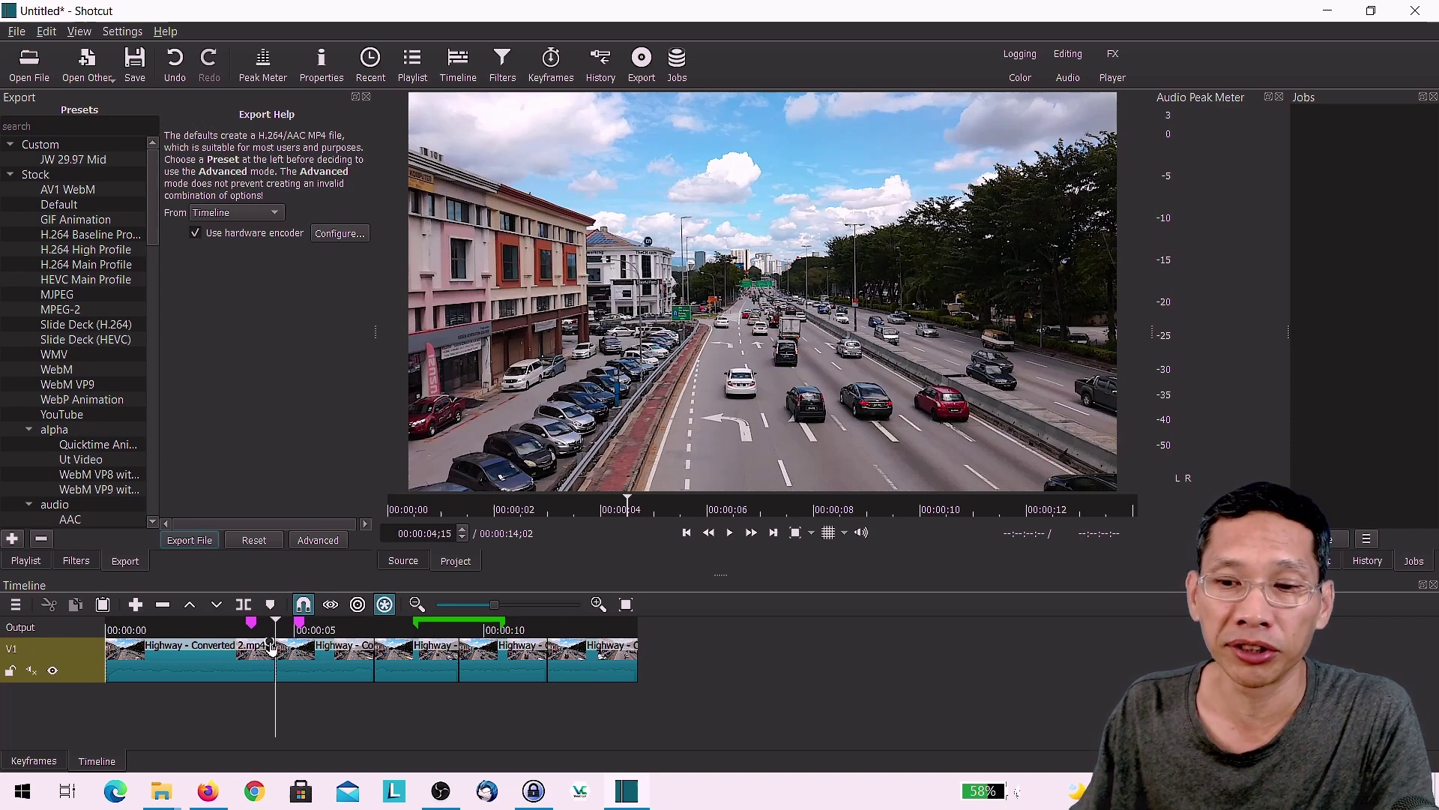
Step: Select the clip sections on V1, finishing with all five selected
left_click(578, 658)
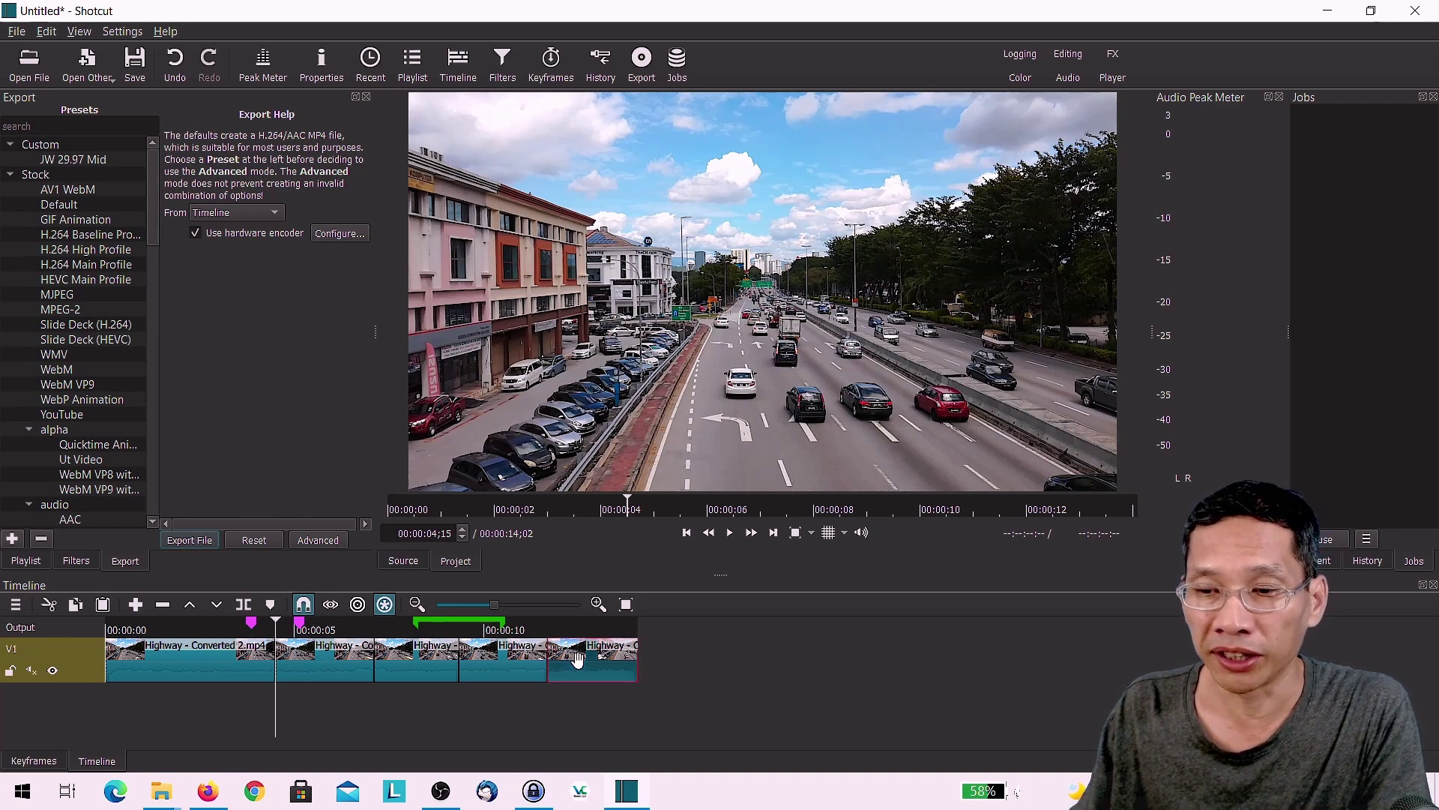
left_click(509, 657, "ctrl")
left_click(417, 657, "ctrl")
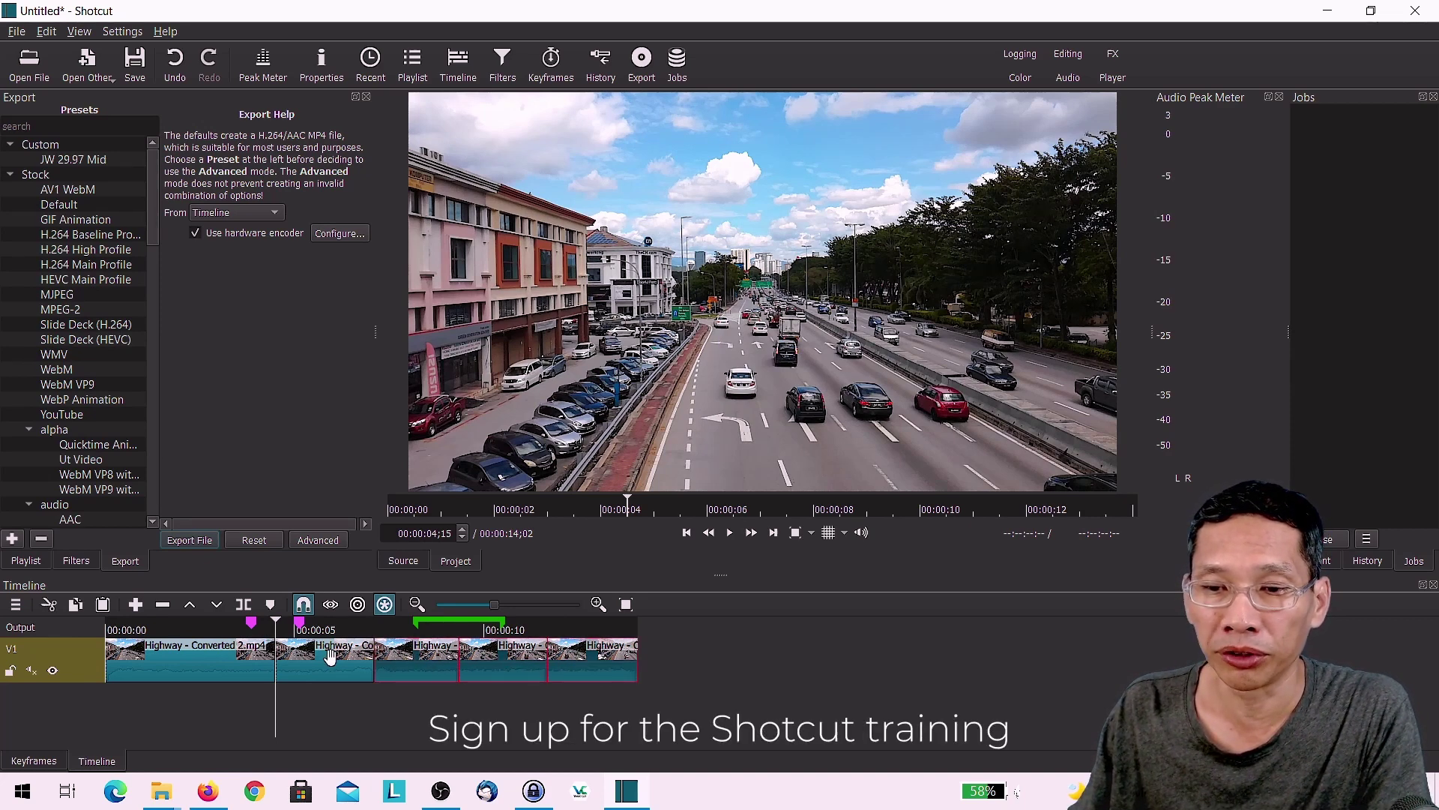
left_click(409, 659, "ctrl")
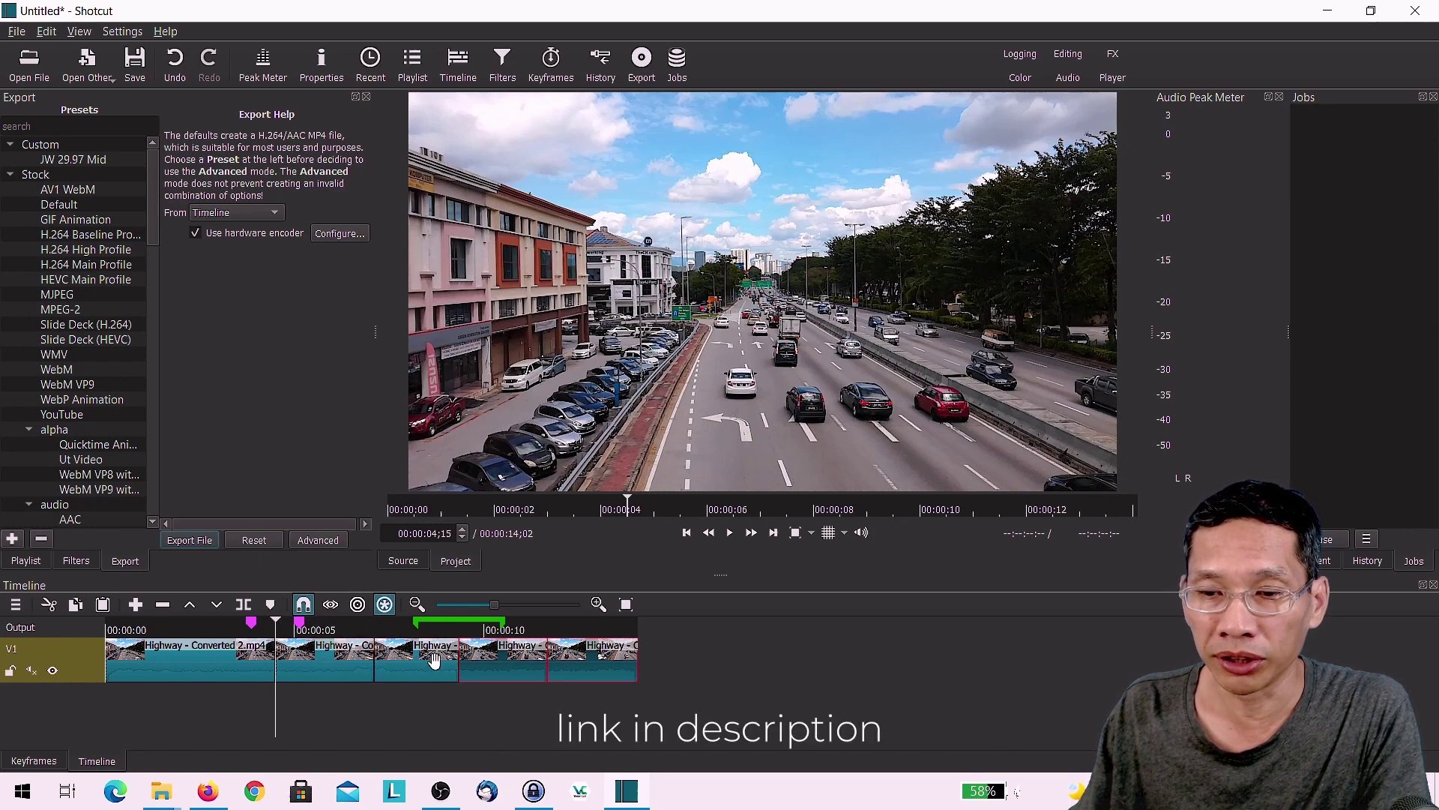
left_click(485, 660, "ctrl")
left_click(570, 661, "ctrl")
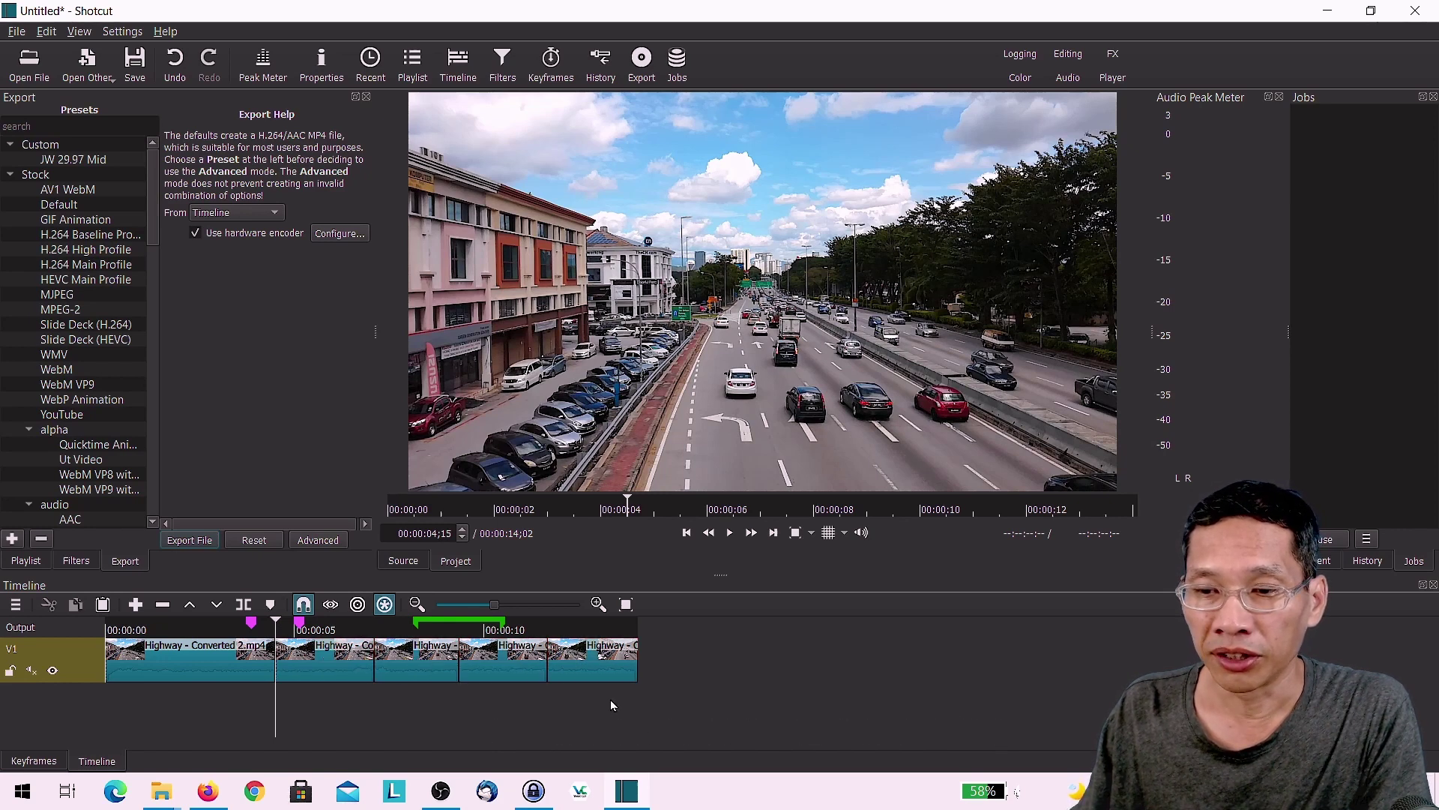
left_click(604, 658)
left_click(224, 656, "shift")
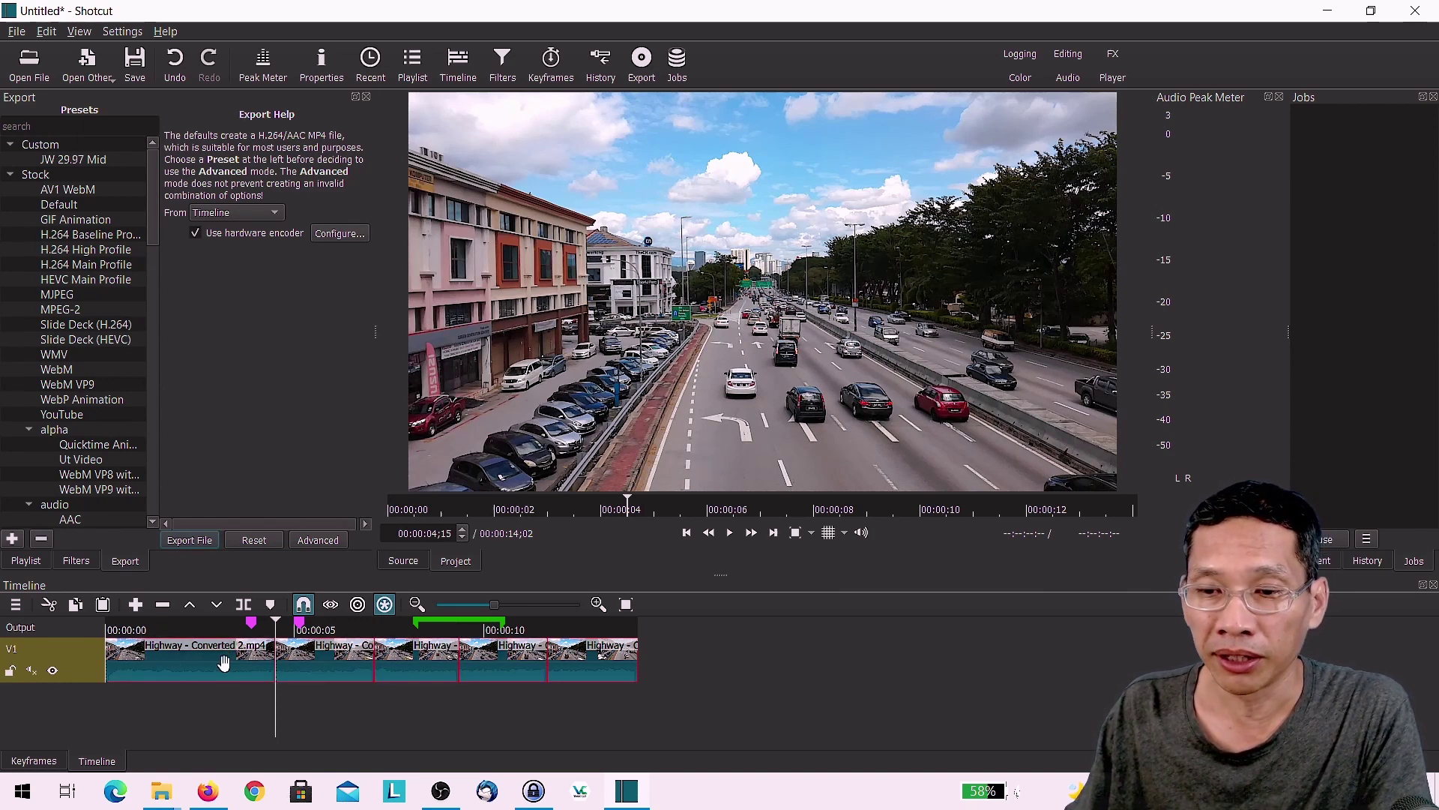
Step: Add a new video track V2 above V1
mouse_move(225, 661)
left_mouse_down()
mouse_move(328, 660)
mouse_move(243, 658)
left_mouse_up()
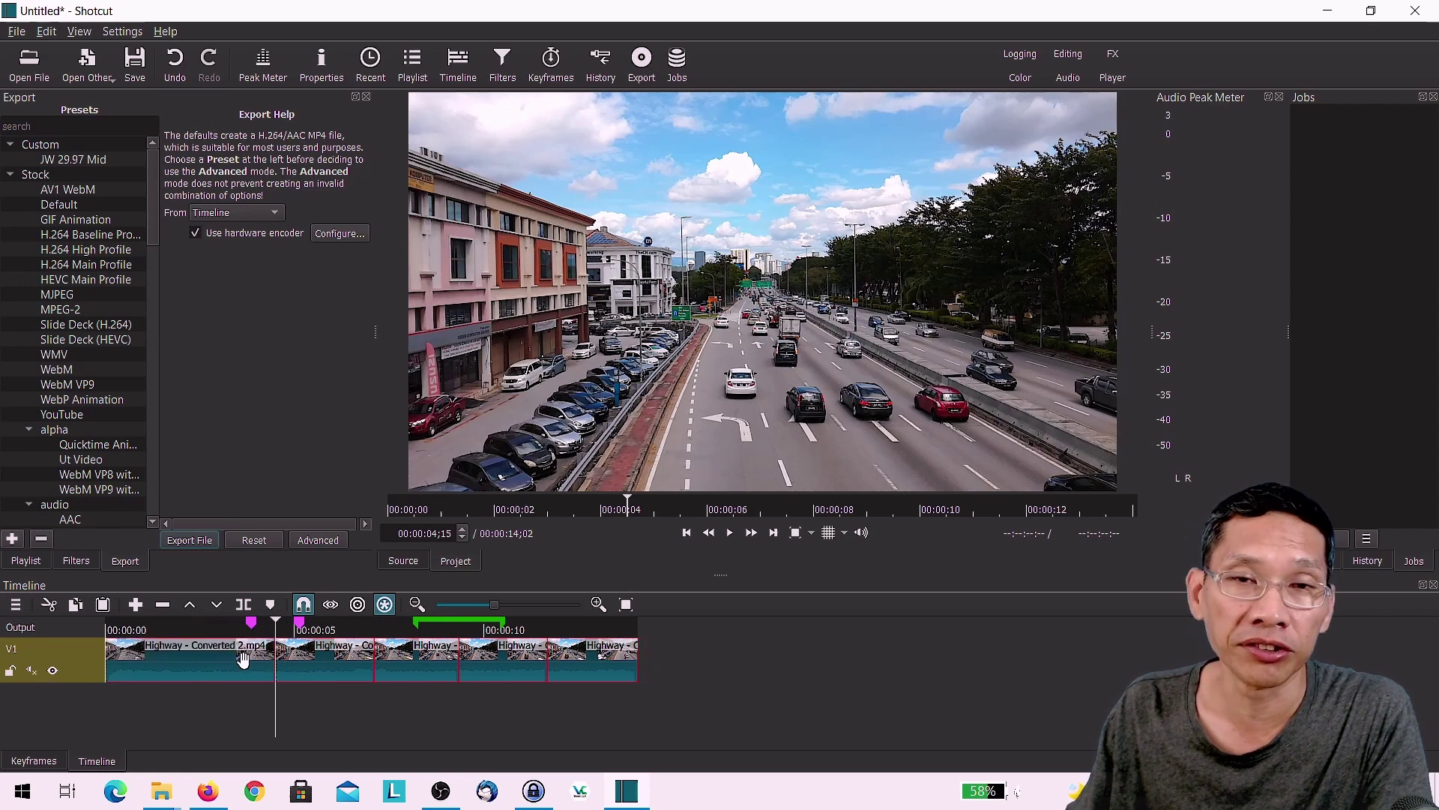
key("ctrl+i")
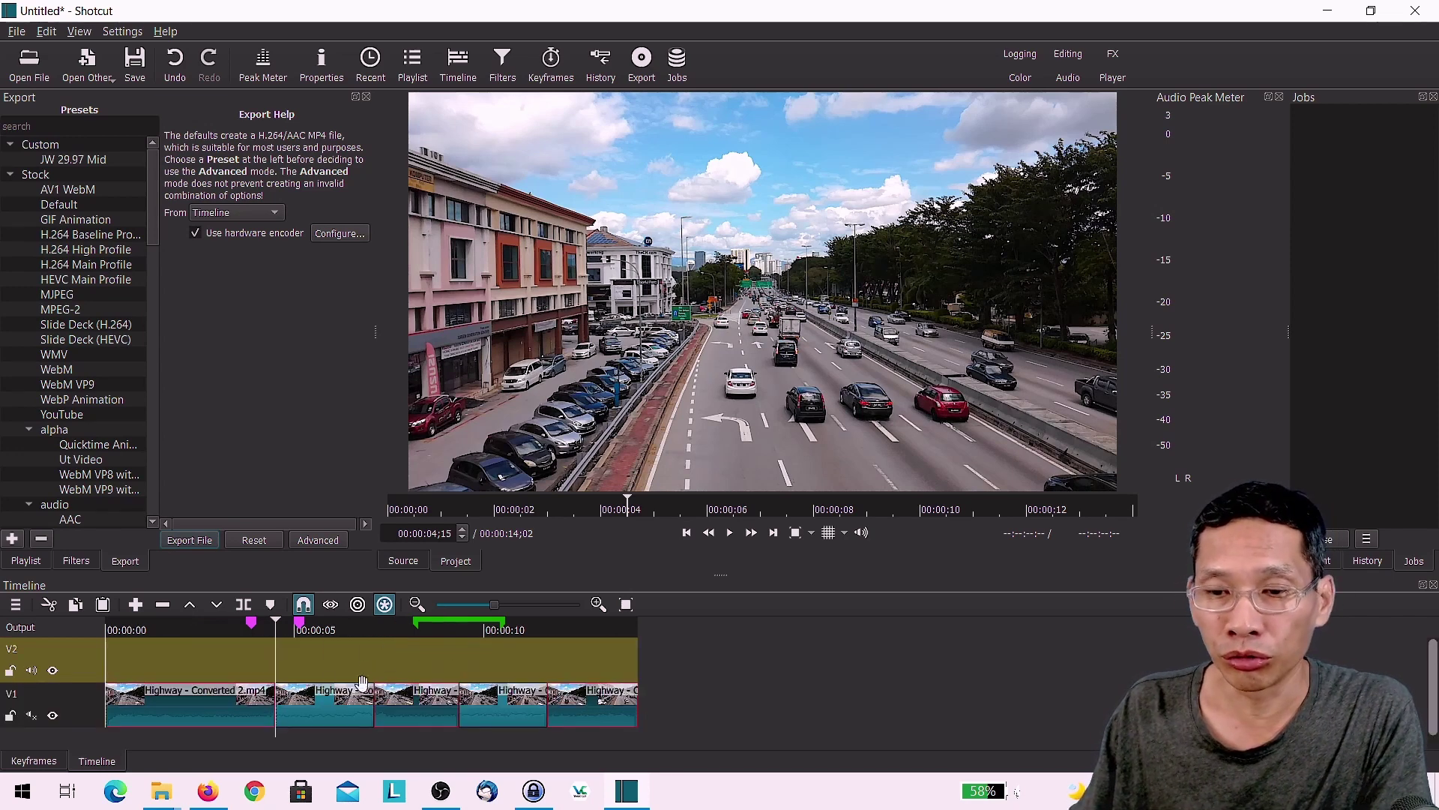
right_click(434, 682)
key("Escape")
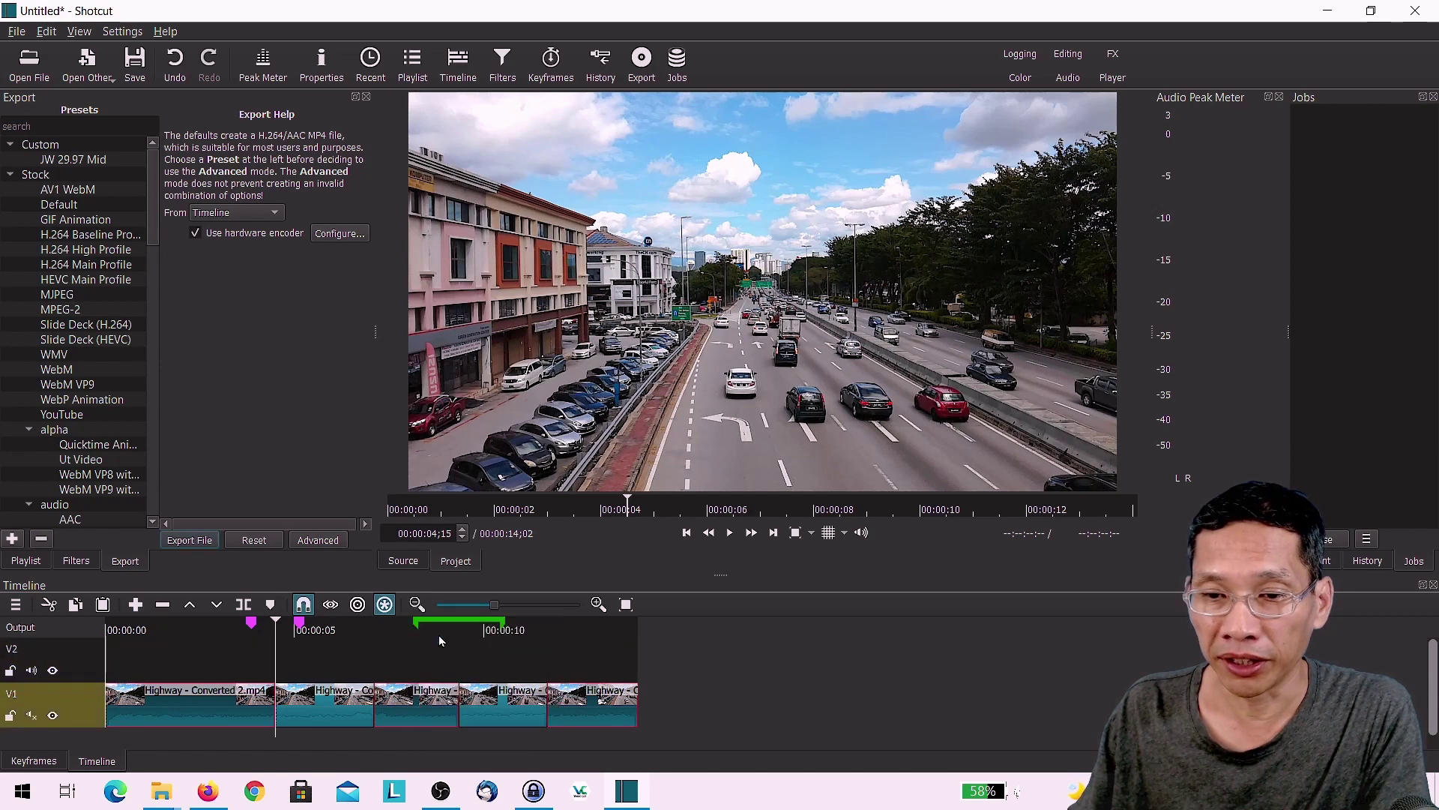
Step: Overwrite the copied first, third and last sections onto V2 starting at time zero
left_click(105, 656)
left_click(125, 627)
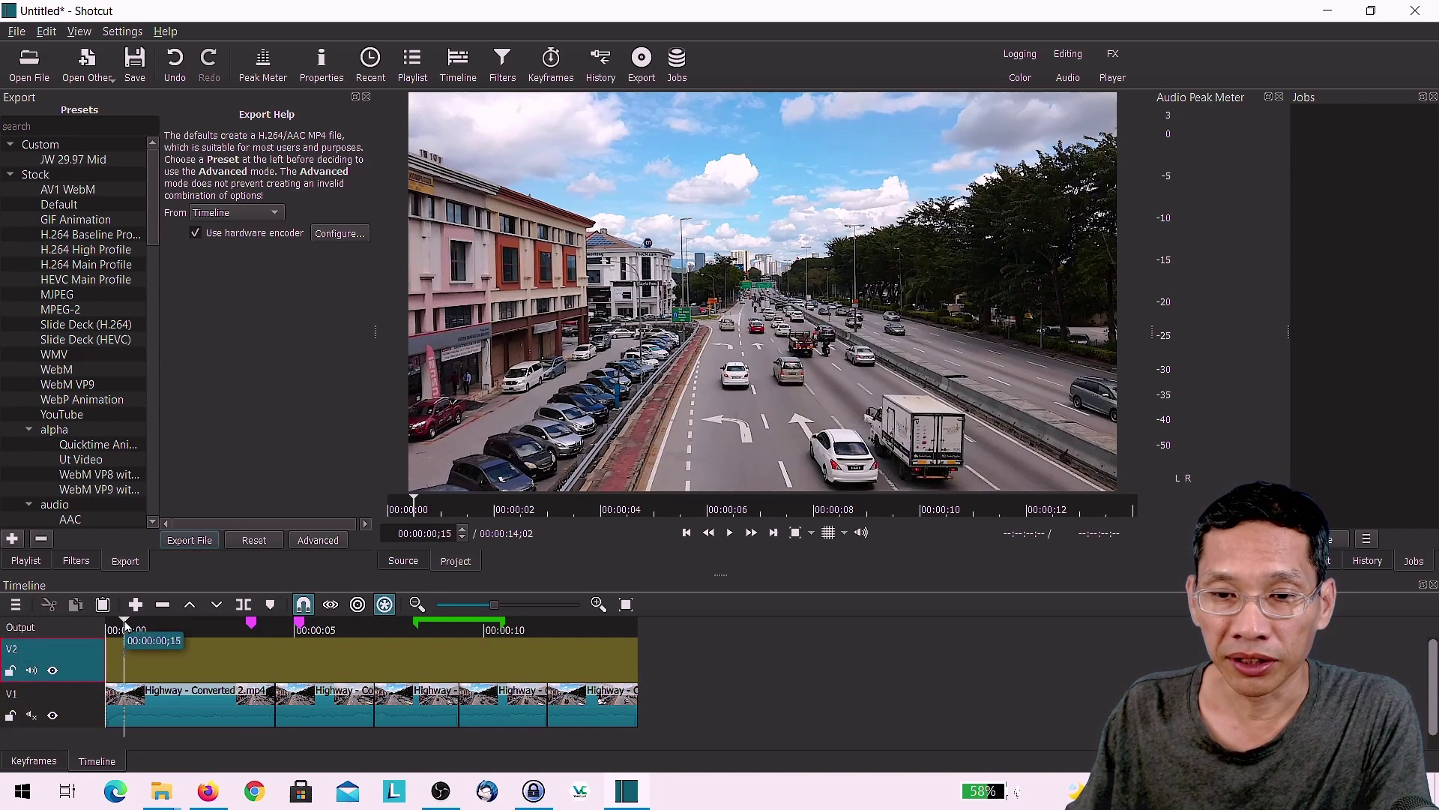
left_click_drag(125, 627, 103, 628)
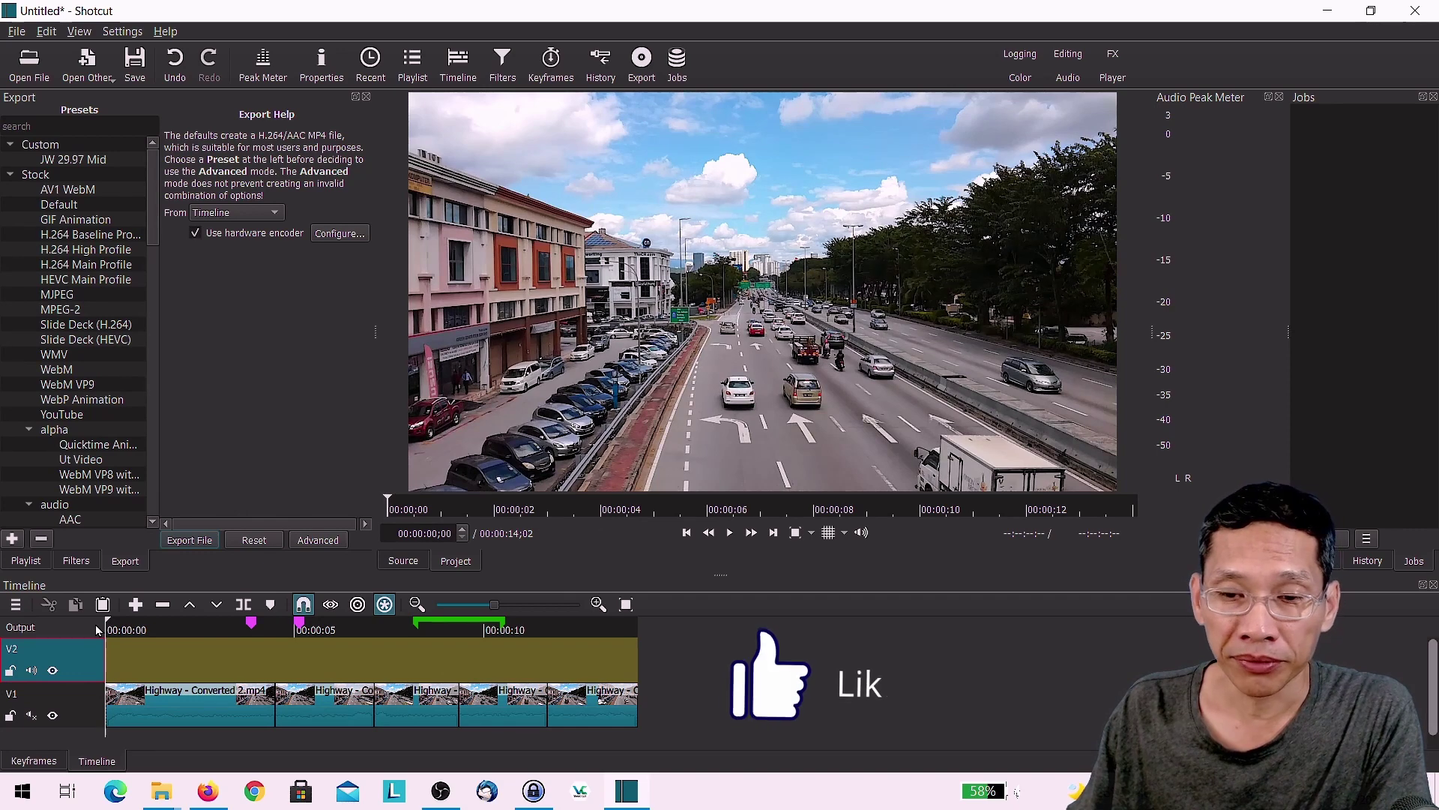
left_click(216, 605)
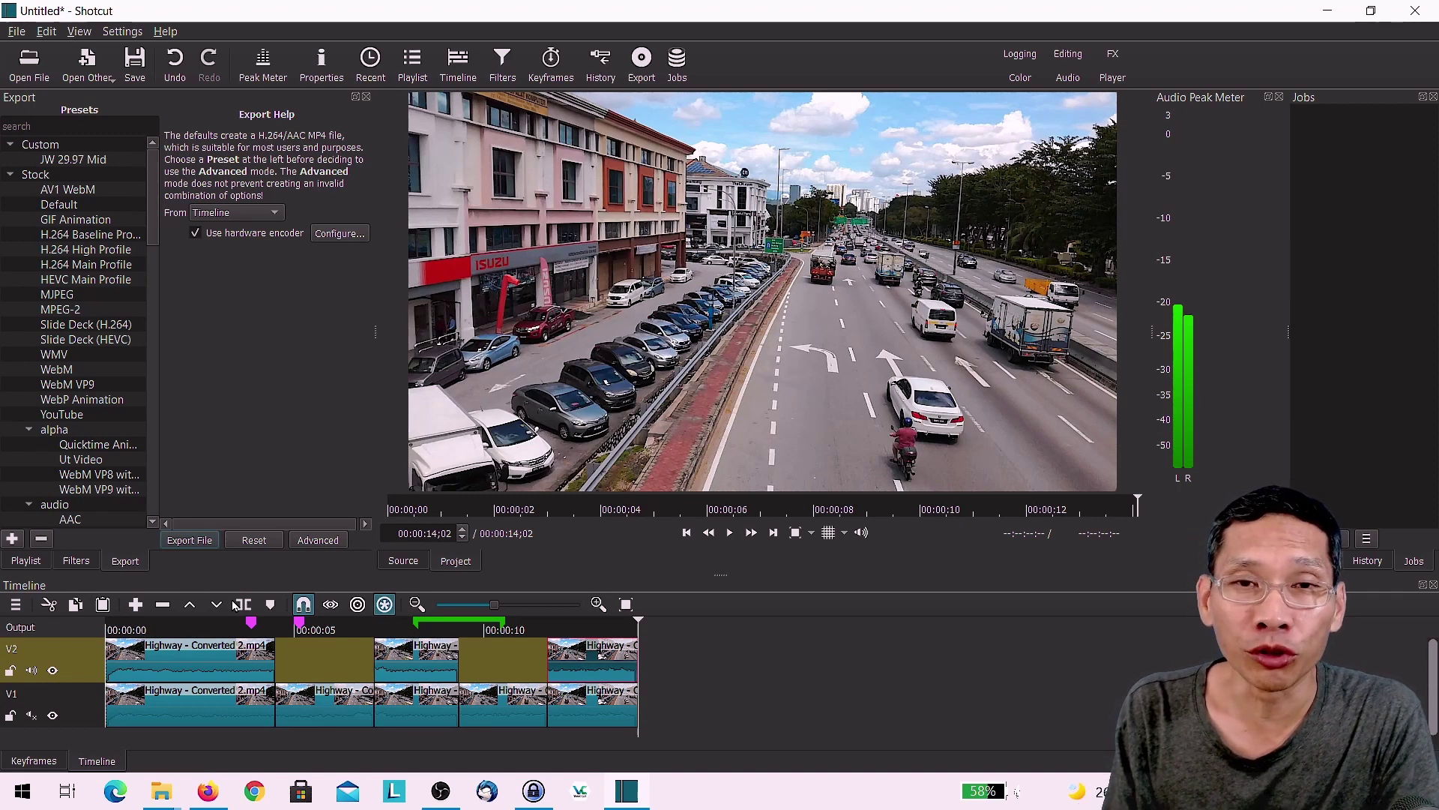
Step: Close the Export dock so the Filters panel for 'Highway - Converted 2.mp4' shows
left_click(367, 96)
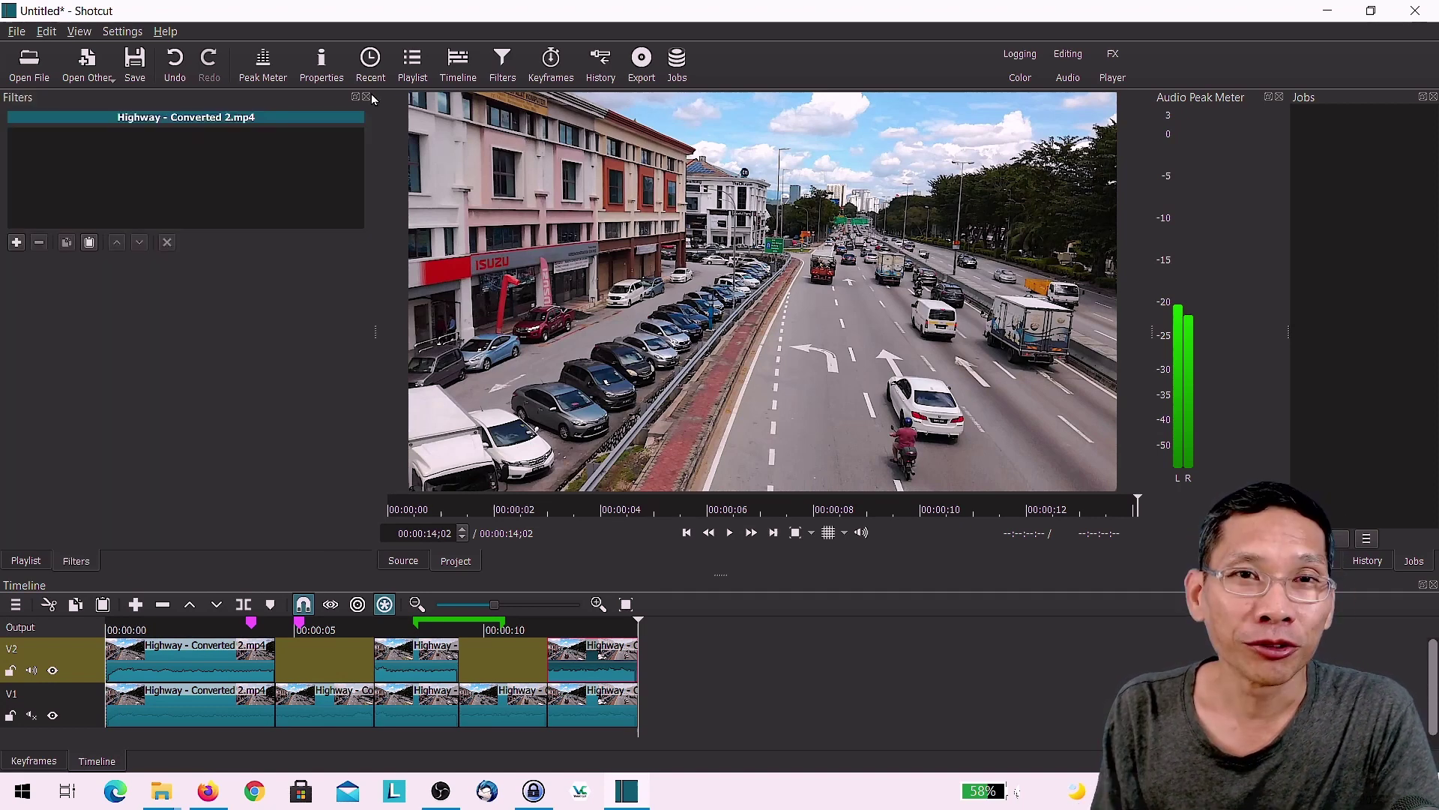